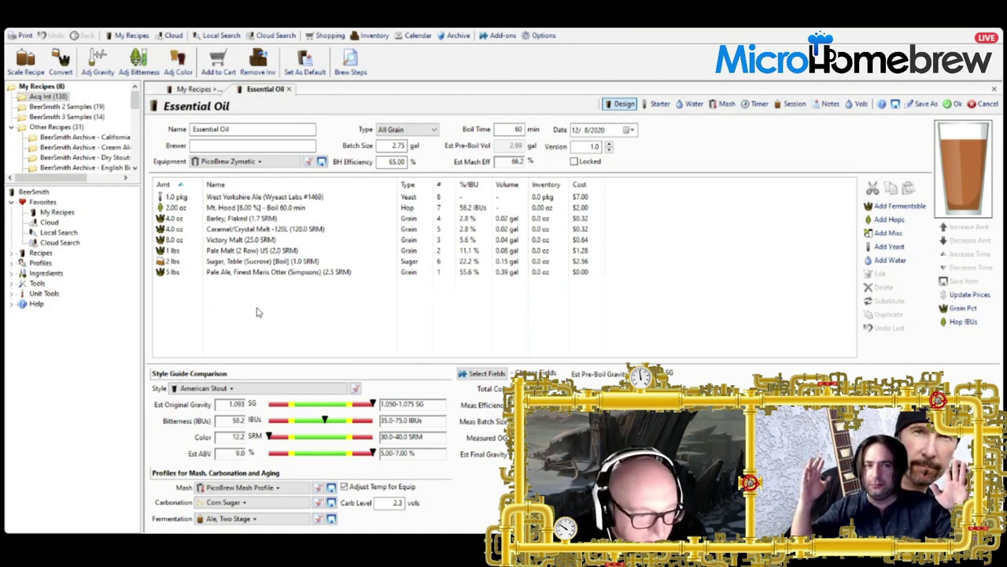
# Open the Red Rock Blaster recipe from the Acq Int folder and review its ingredients
pyautogui.click(195, 89)
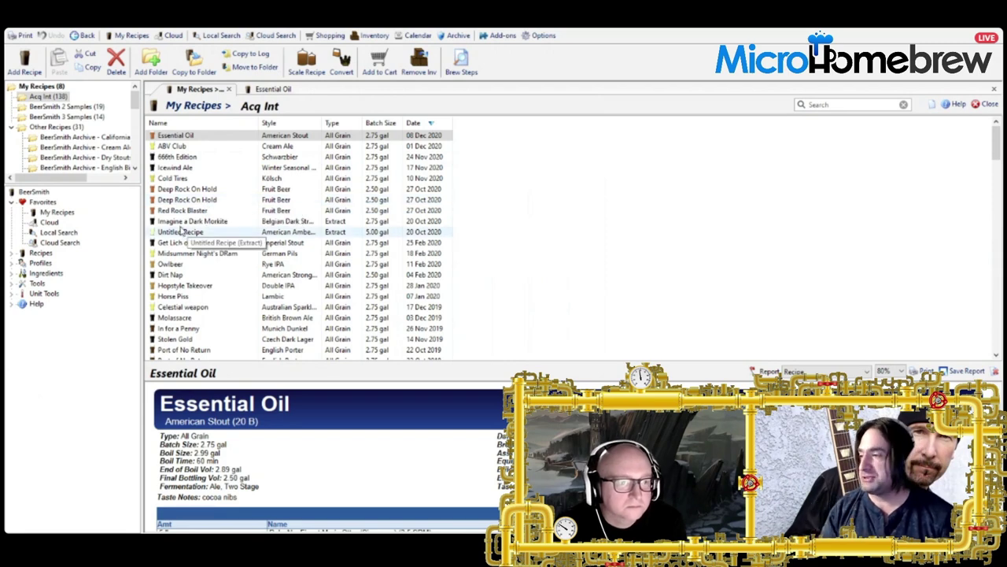
pyautogui.doubleClick(170, 211)
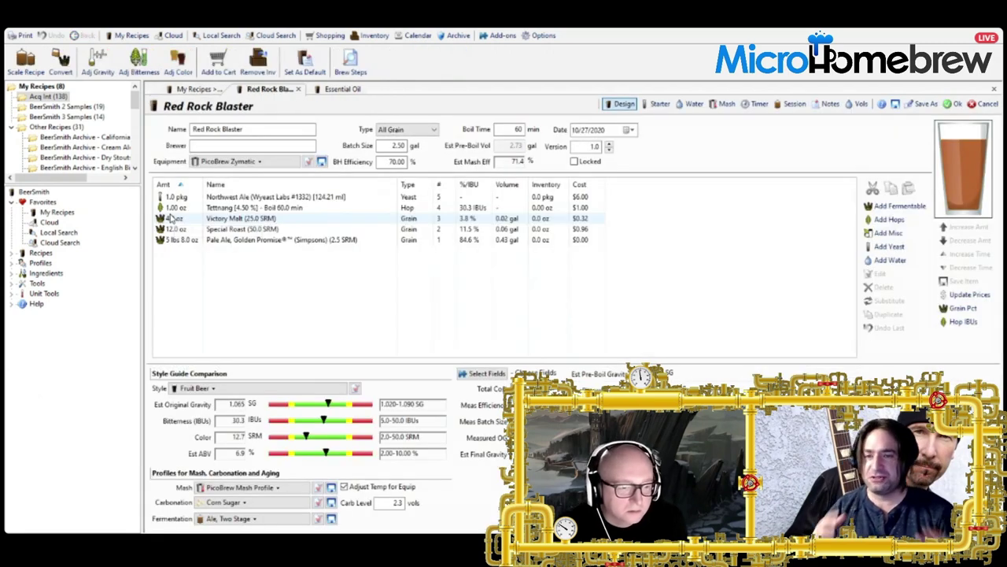
pyautogui.moveTo(170, 218)
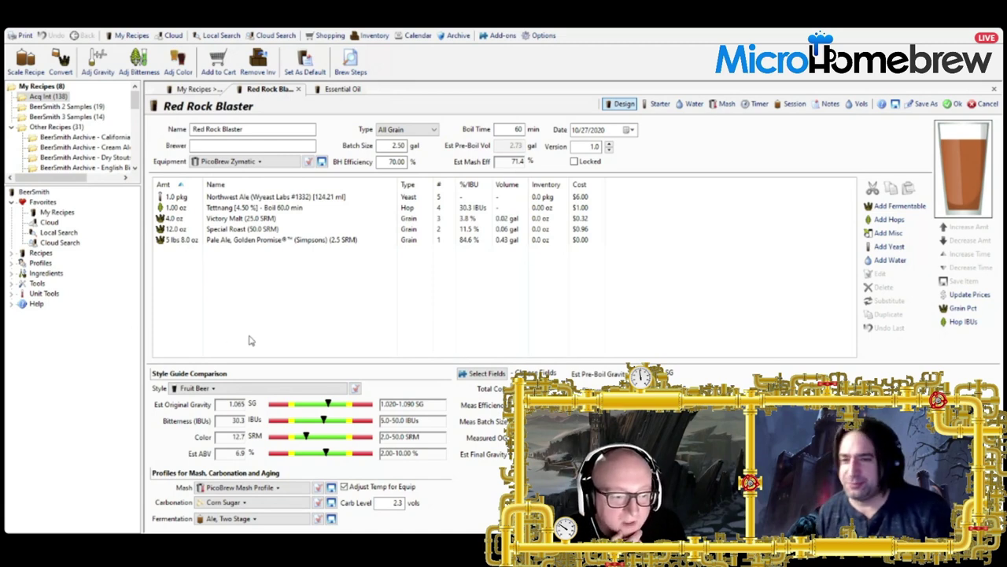
# Open the Cold Tires recipe from the Acq Int folder and review its ingredients, also previewing Icewind Ale
pyautogui.click(197, 89)
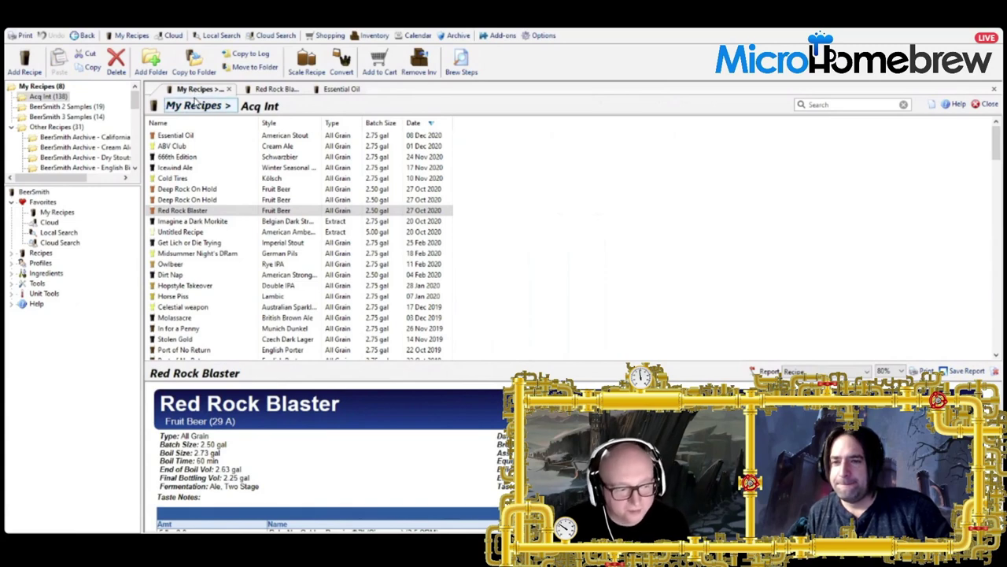
pyautogui.doubleClick(198, 181)
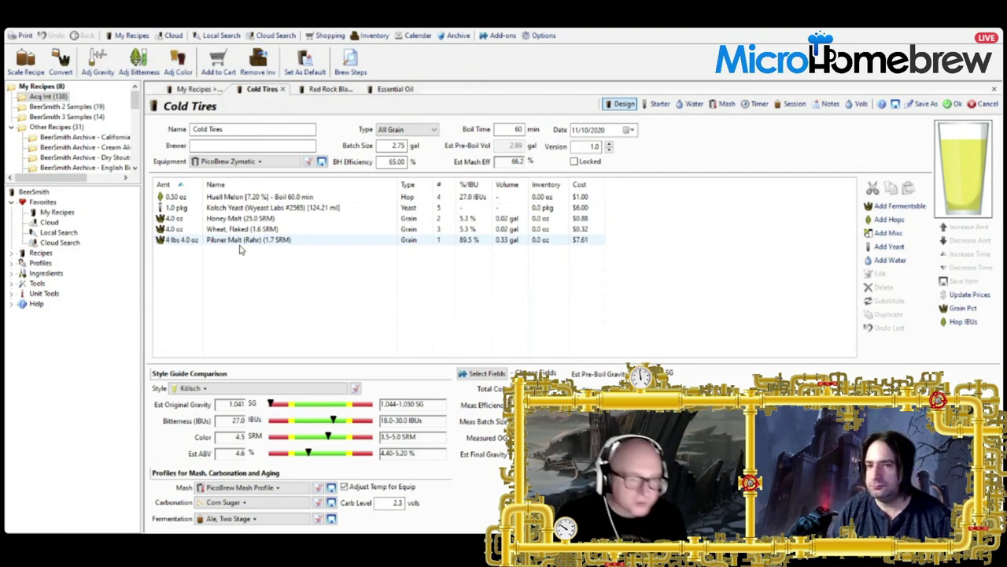
pyautogui.click(186, 92)
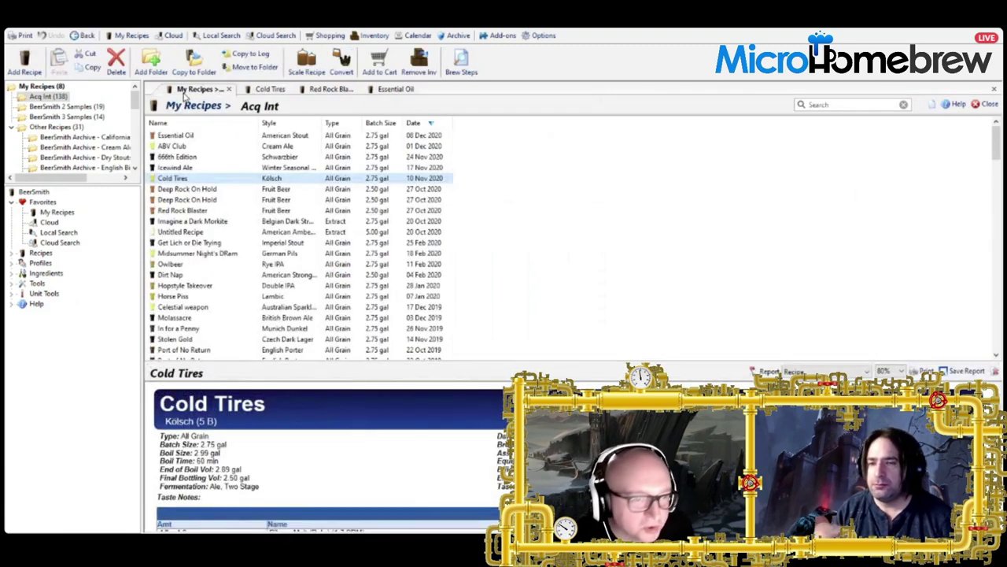
pyautogui.click(169, 169)
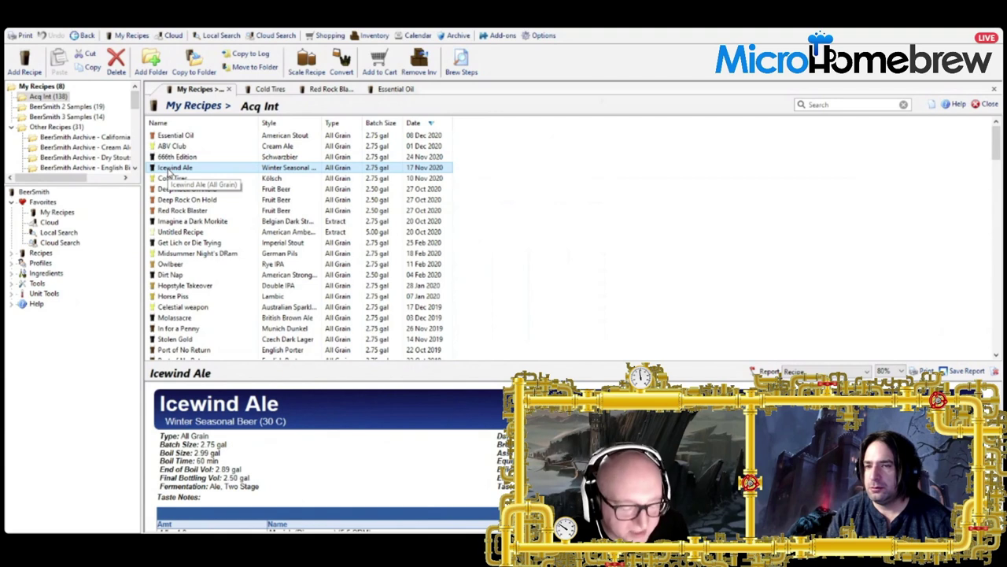
pyautogui.doubleClick(169, 178)
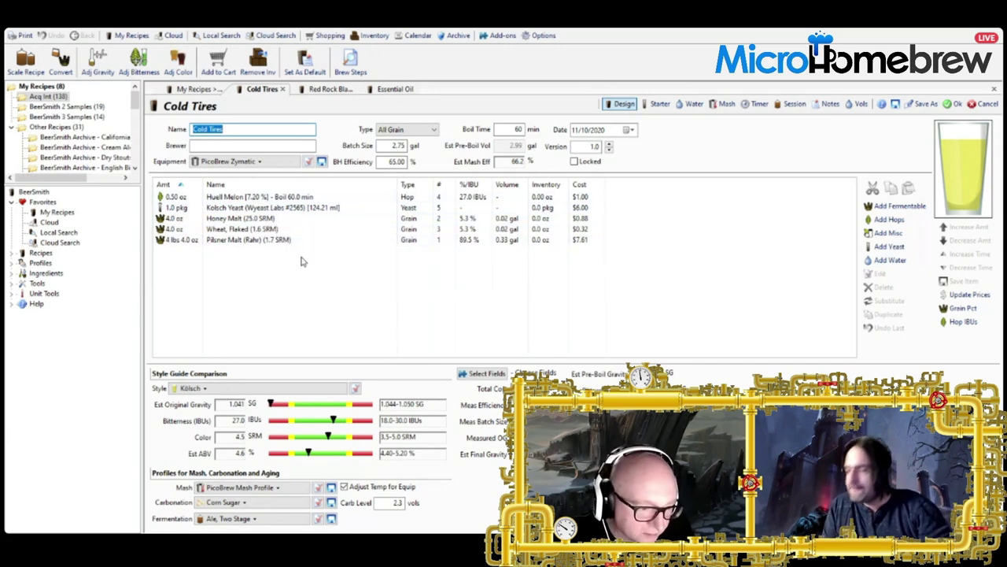
# Return to the recipe list and open Icewind Ale to review its ingredients
pyautogui.click(197, 89)
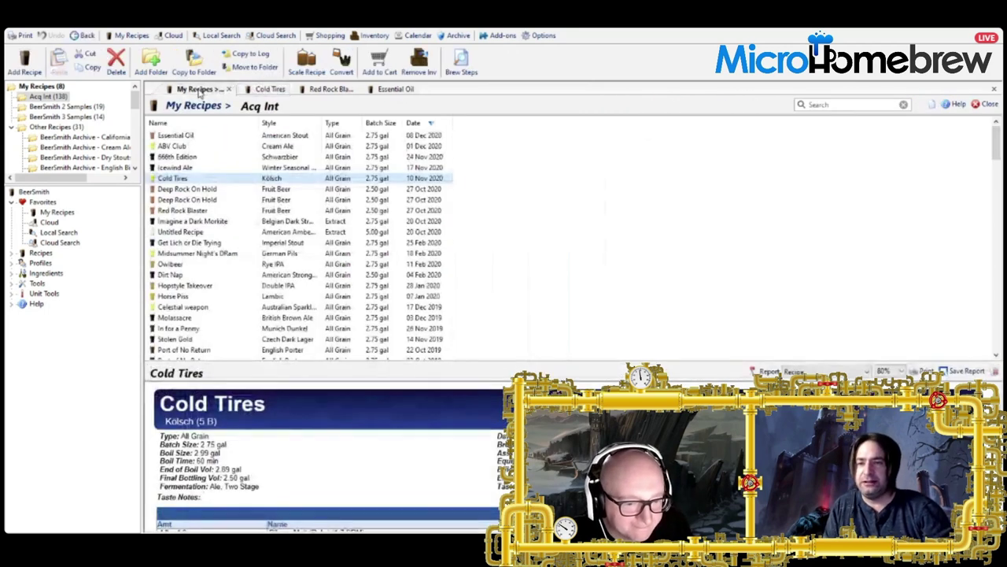
pyautogui.doubleClick(207, 168)
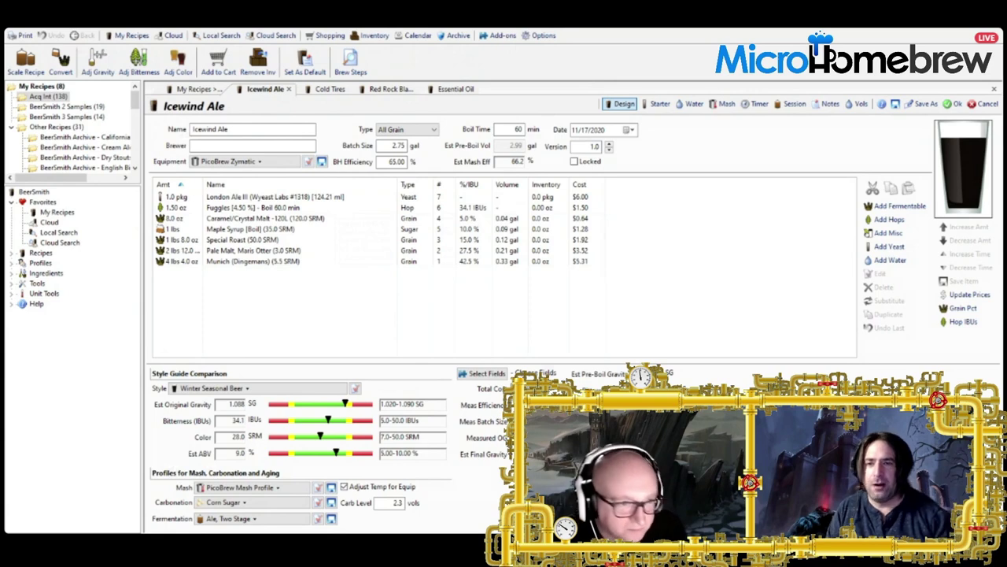
# Open the 666th Edition recipe from the Acq Int folder and review its malts, hops and yeast
pyautogui.click(200, 88)
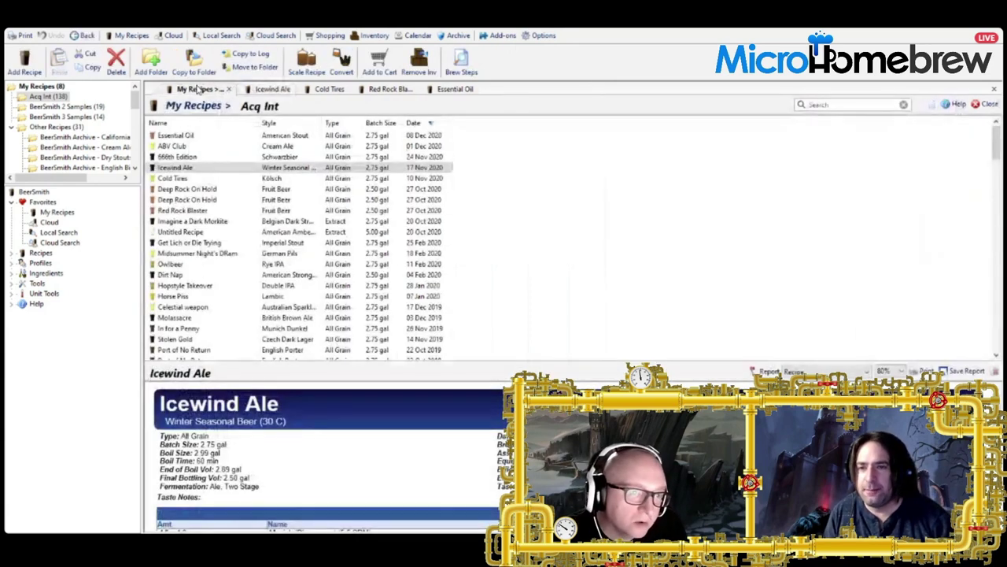
pyautogui.click(197, 159)
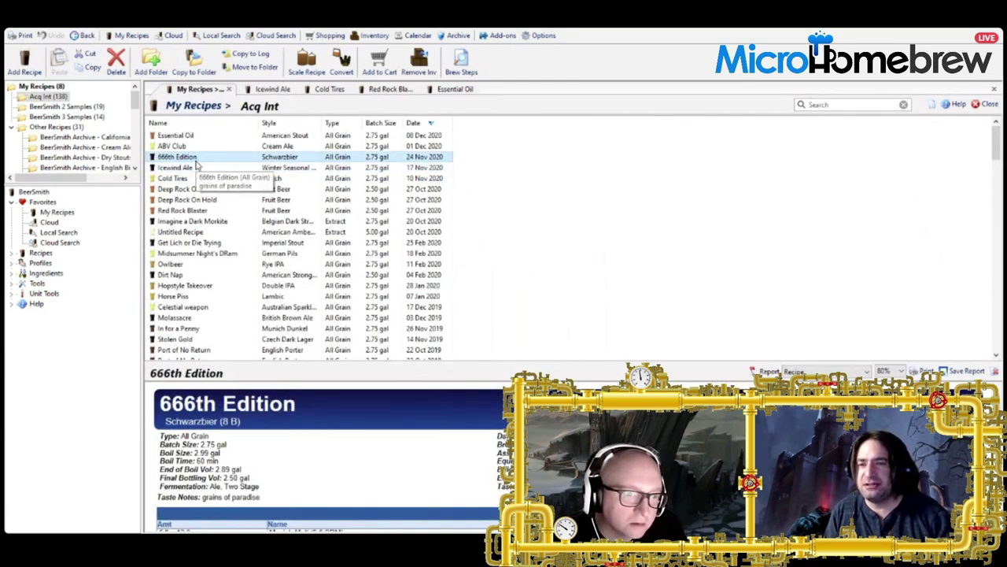
pyautogui.doubleClick(196, 162)
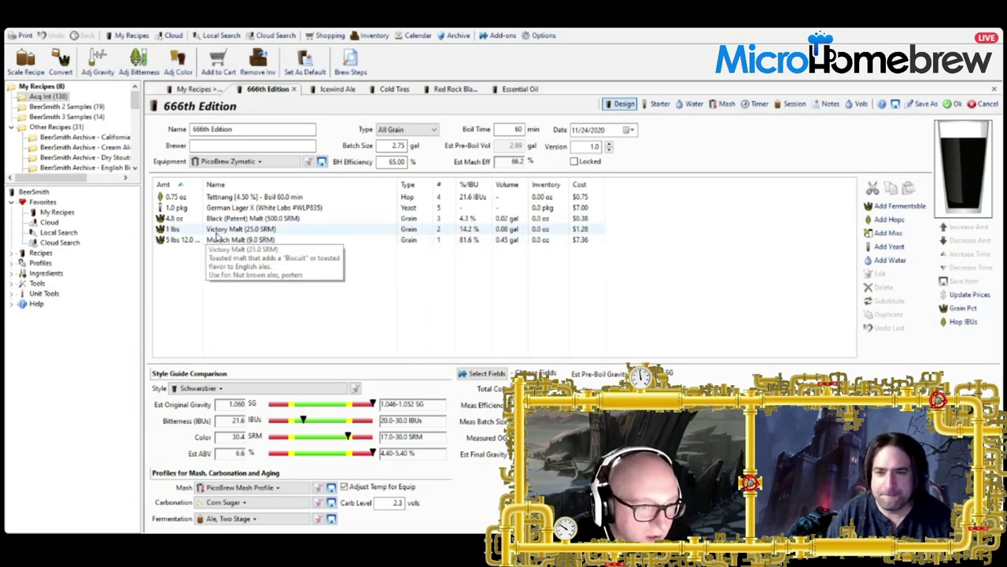
# Open the ABV Club recipe from the Acq Int folder and review its ingredients
pyautogui.click(189, 91)
pyautogui.click(185, 147)
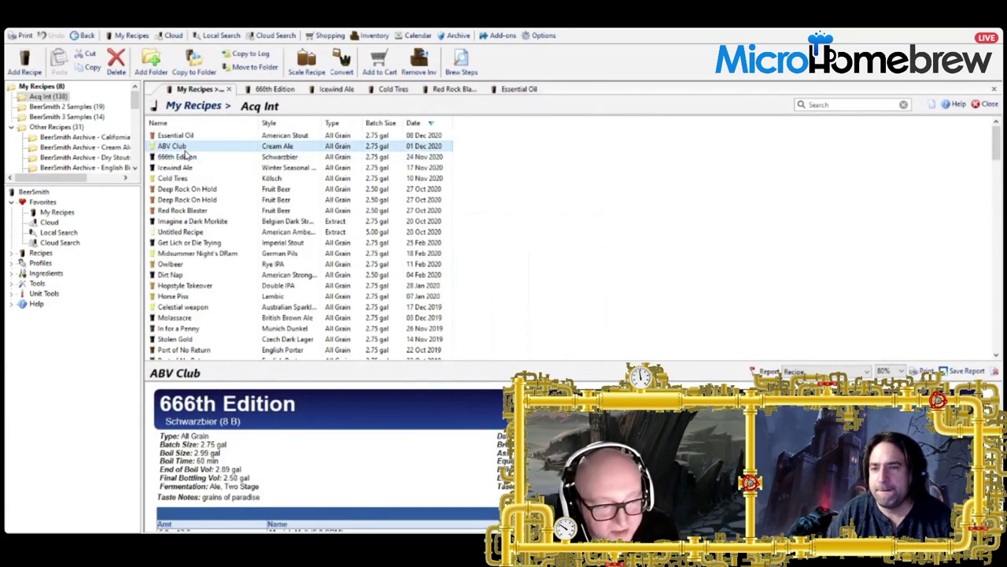
pyautogui.doubleClick(185, 147)
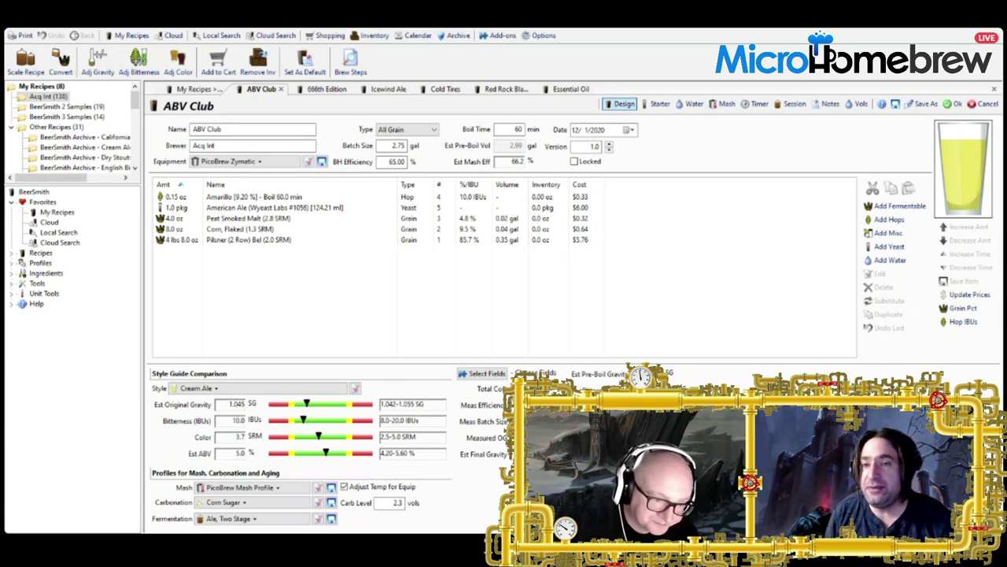
# Go back to the Essential Oil recipe through the Acq Int list and review its ingredients
pyautogui.click(214, 89)
pyautogui.doubleClick(222, 135)
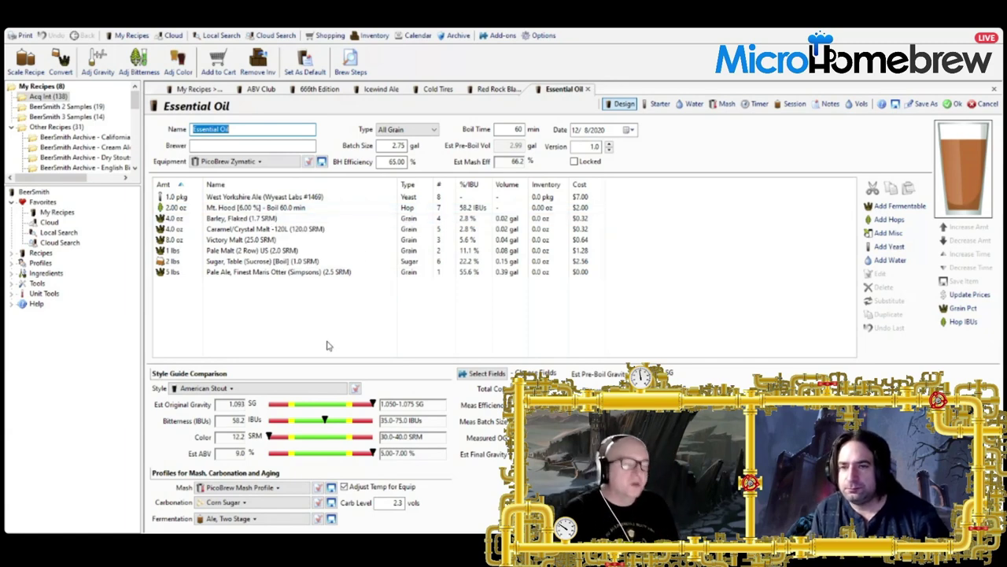
pyautogui.click(252, 198)
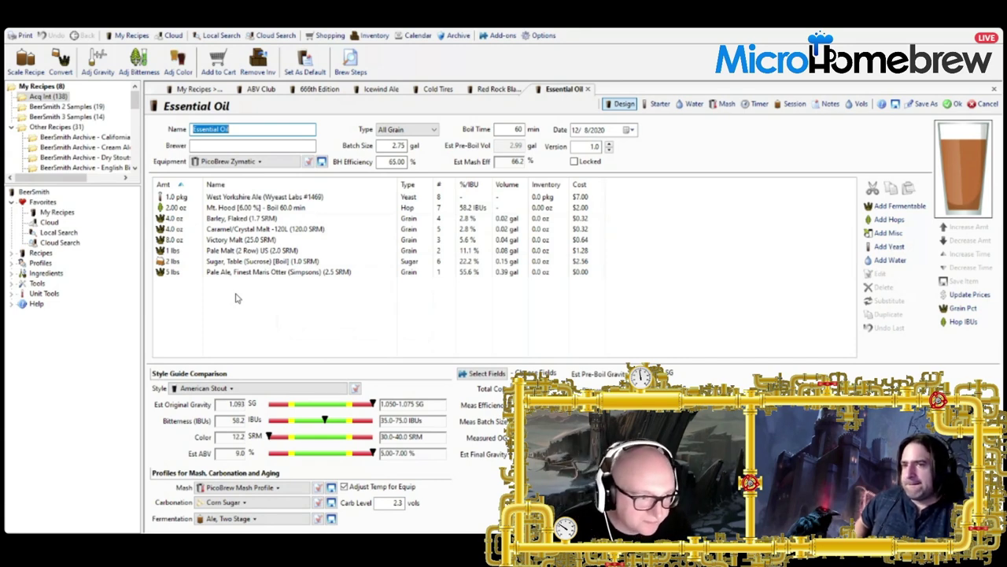
# Close the ABV Club, 666th Edition, Cold Tires, Icewind Ale, Red Rock Blaster and Essential Oil recipes
pyautogui.click(268, 89)
pyautogui.click(281, 89)
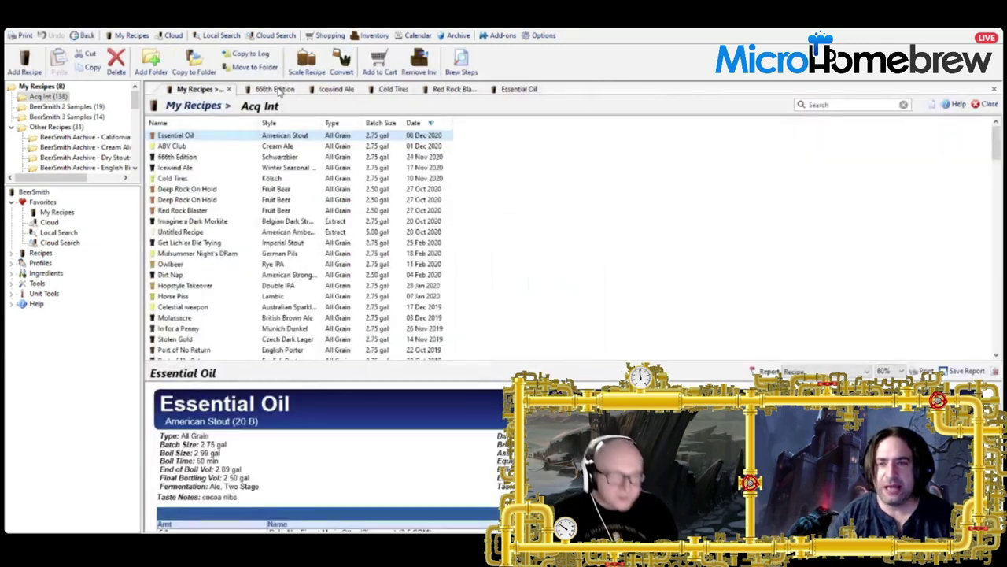
pyautogui.click(277, 89)
pyautogui.click(294, 89)
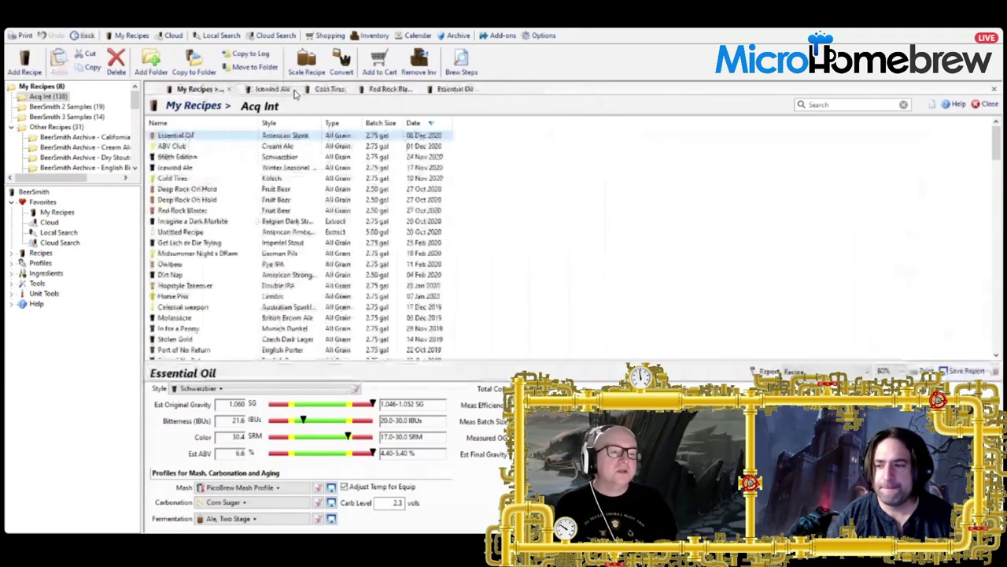
pyautogui.click(296, 89)
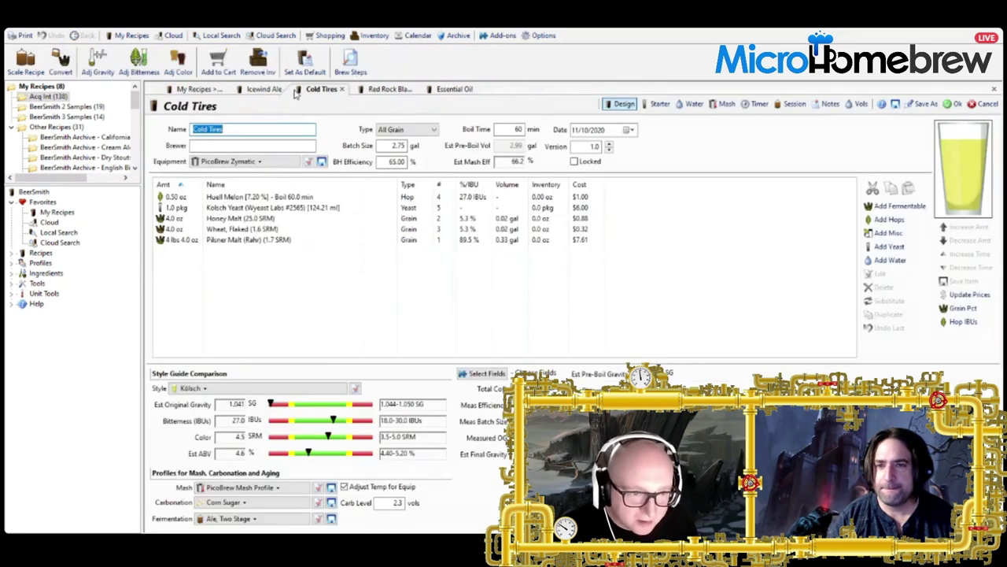
pyautogui.click(342, 89)
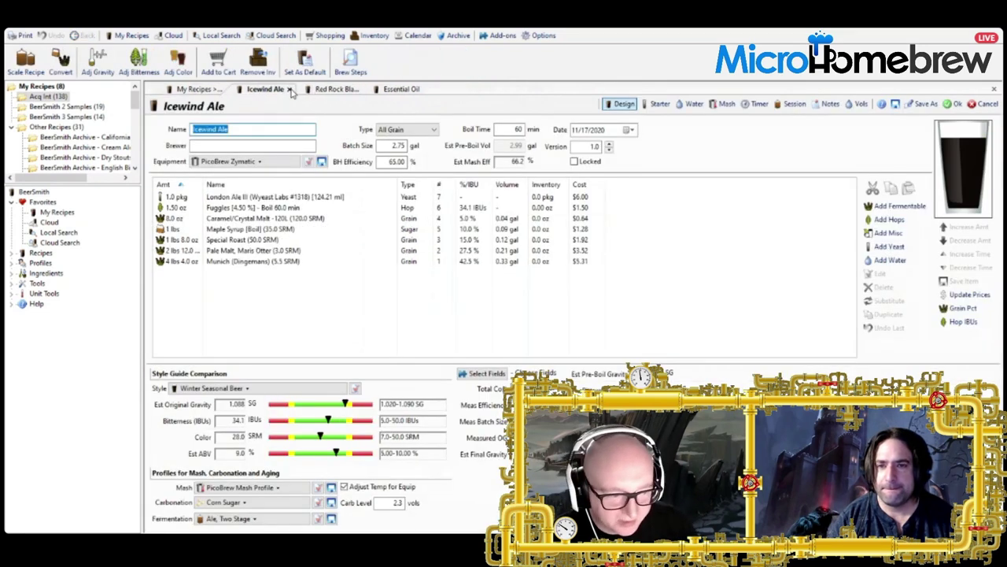
pyautogui.click(289, 90)
pyautogui.click(296, 91)
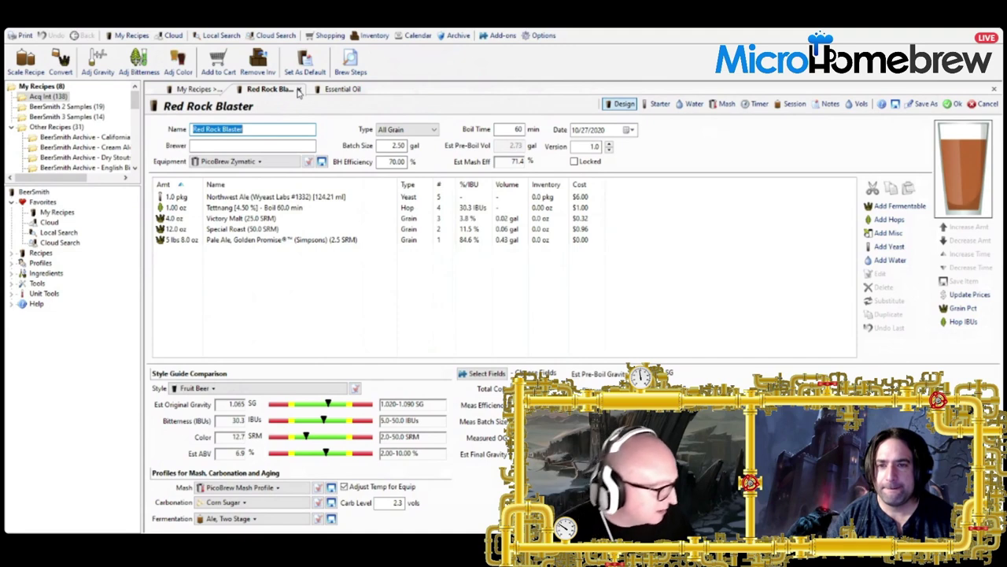
pyautogui.click(299, 89)
pyautogui.click(293, 91)
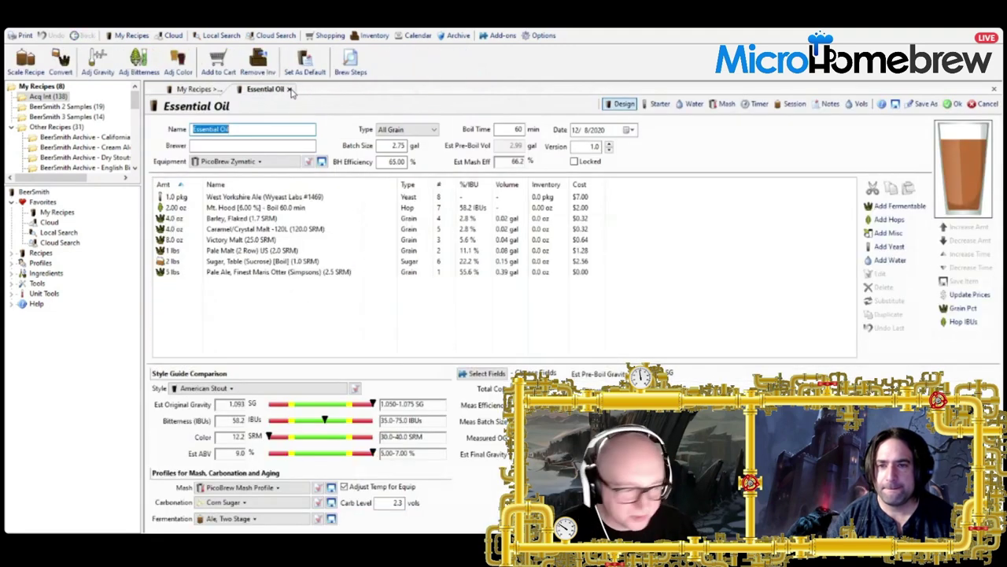
pyautogui.click(291, 89)
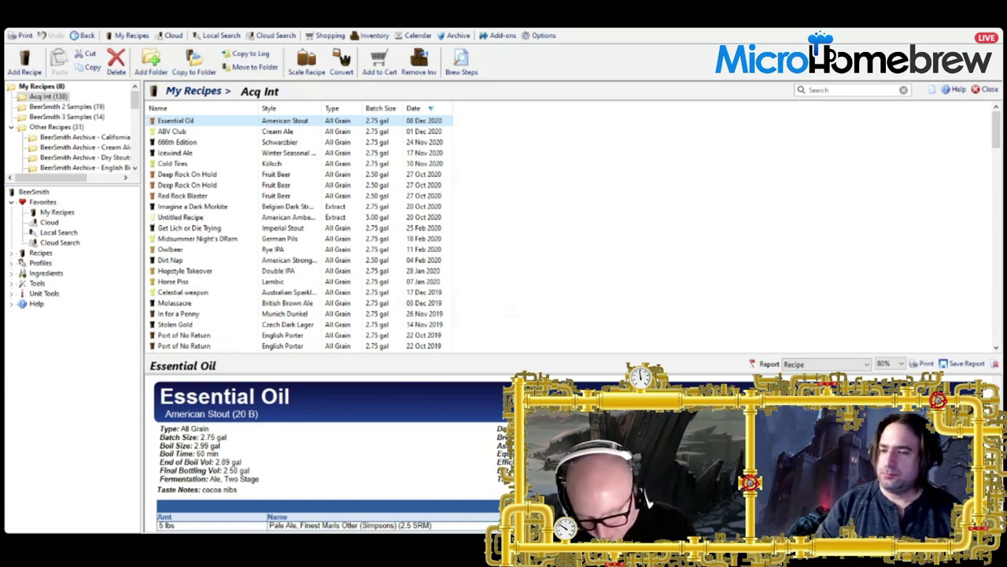
# Deselect the recipe, expand the Recipes section and show the top-level My Recipes folder
pyautogui.click(754, 198)
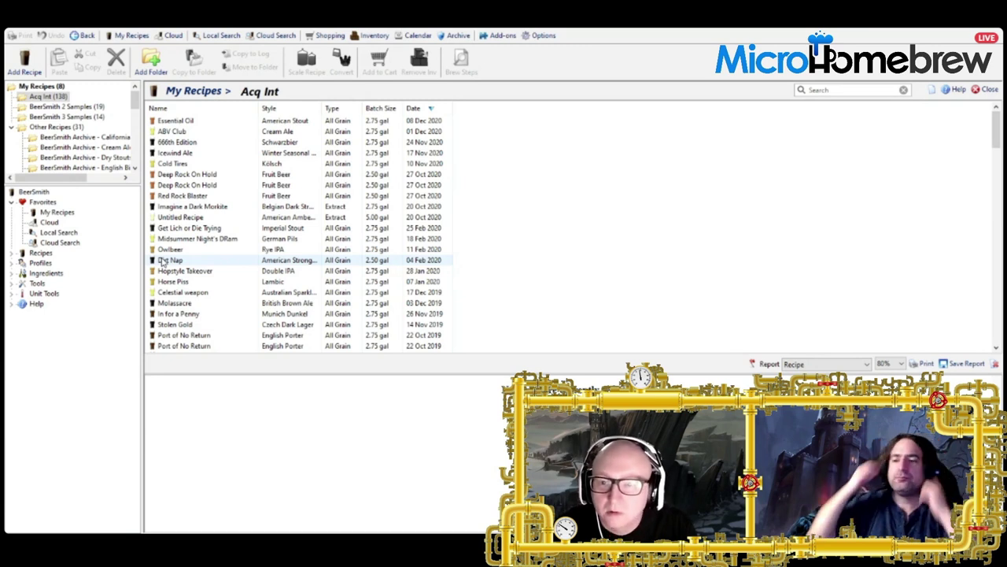
pyautogui.doubleClick(49, 253)
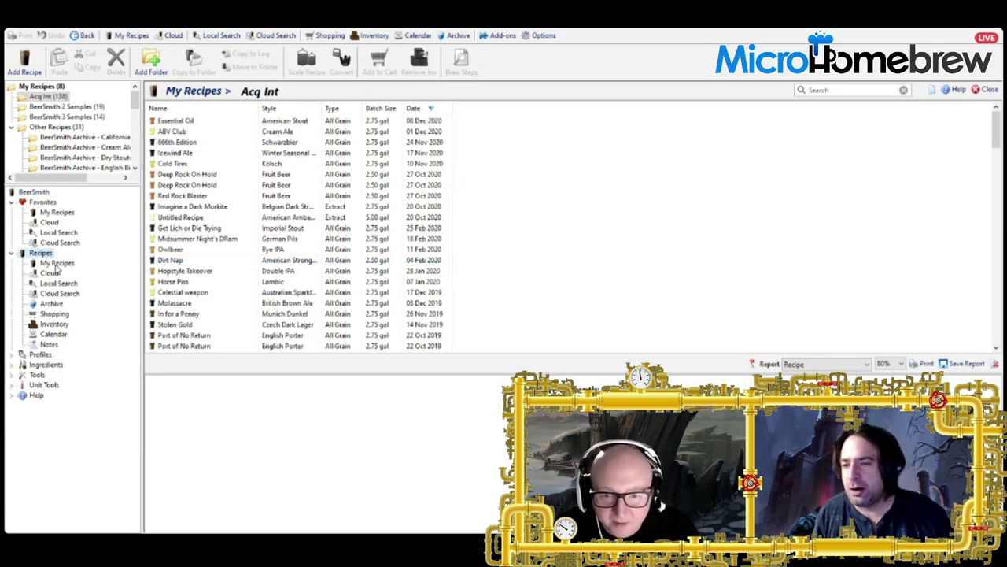
pyautogui.click(60, 263)
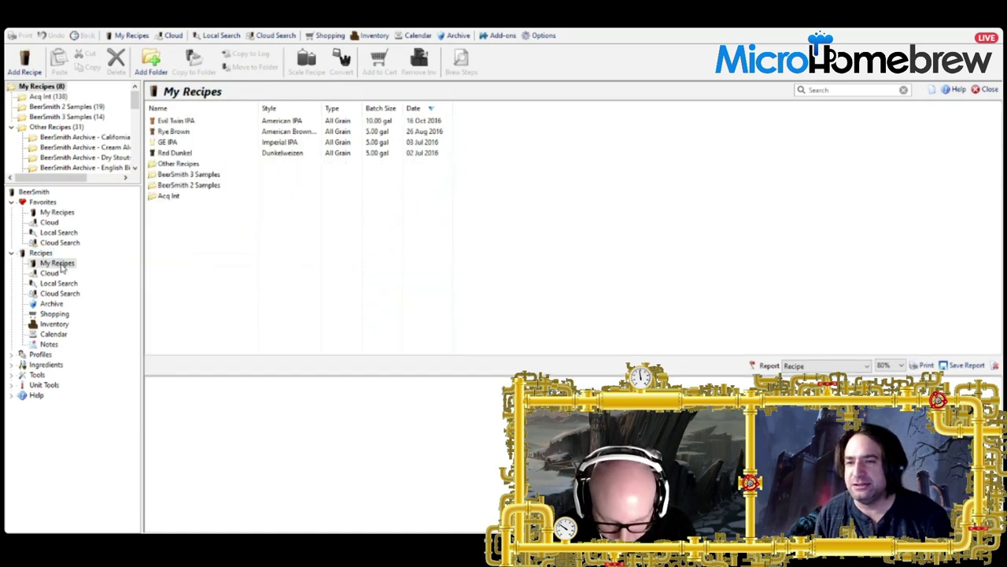
# Expand the Ingredients and Profiles sections, open the Style profiles and look through the beer styles from Altbier onward
pyautogui.doubleClick(50, 365)
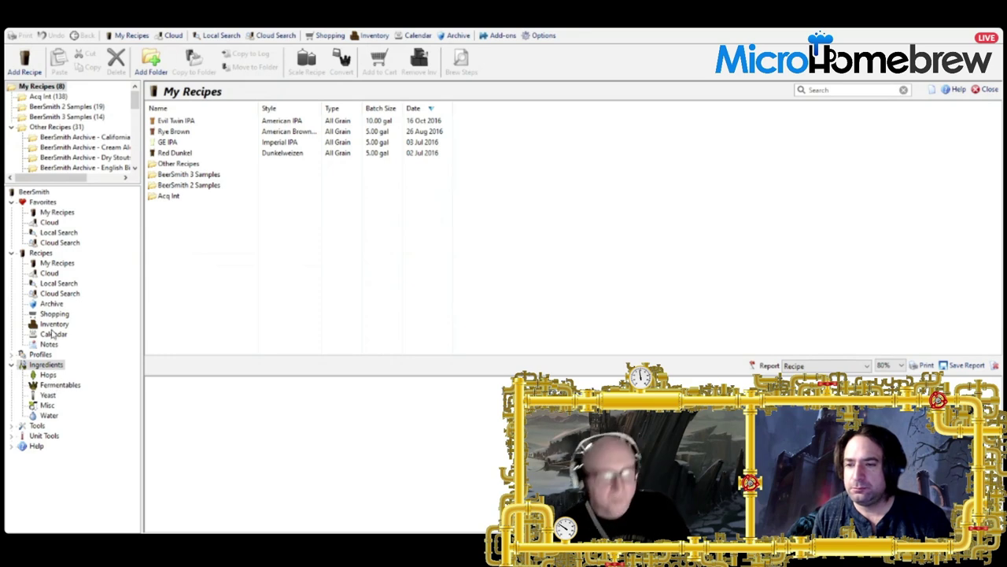
pyautogui.doubleClick(43, 355)
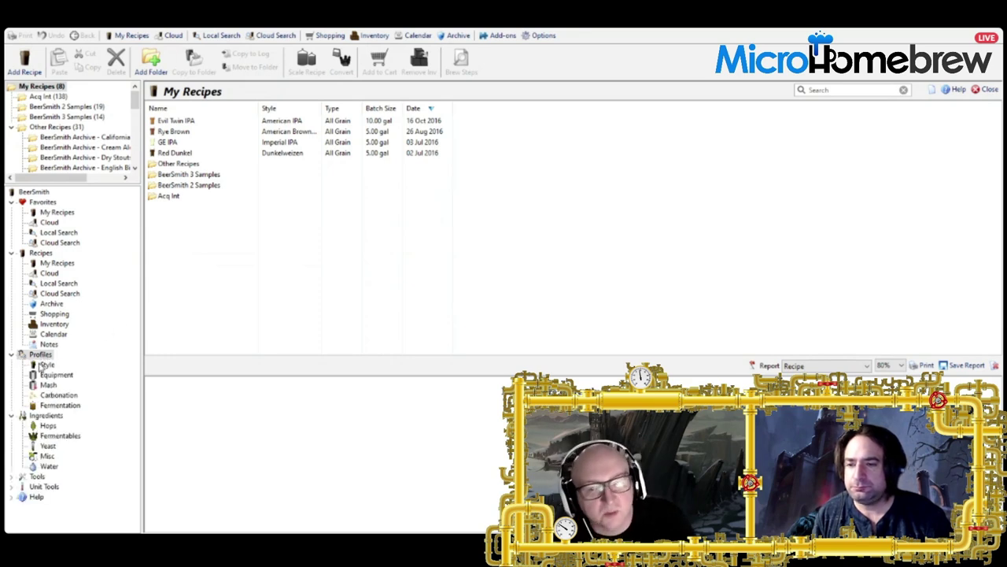
pyautogui.click(43, 365)
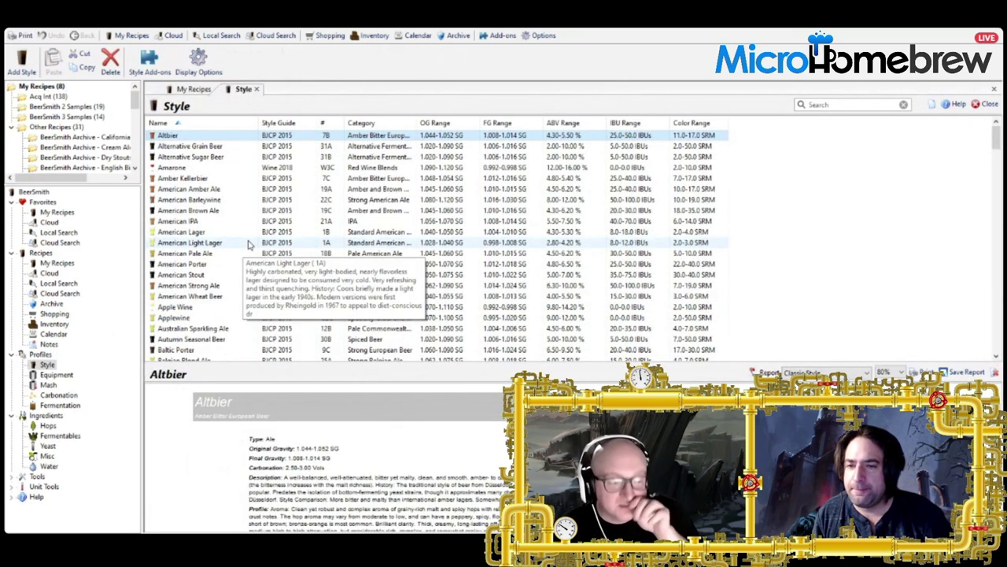
pyautogui.scroll(-3, 250, 245)
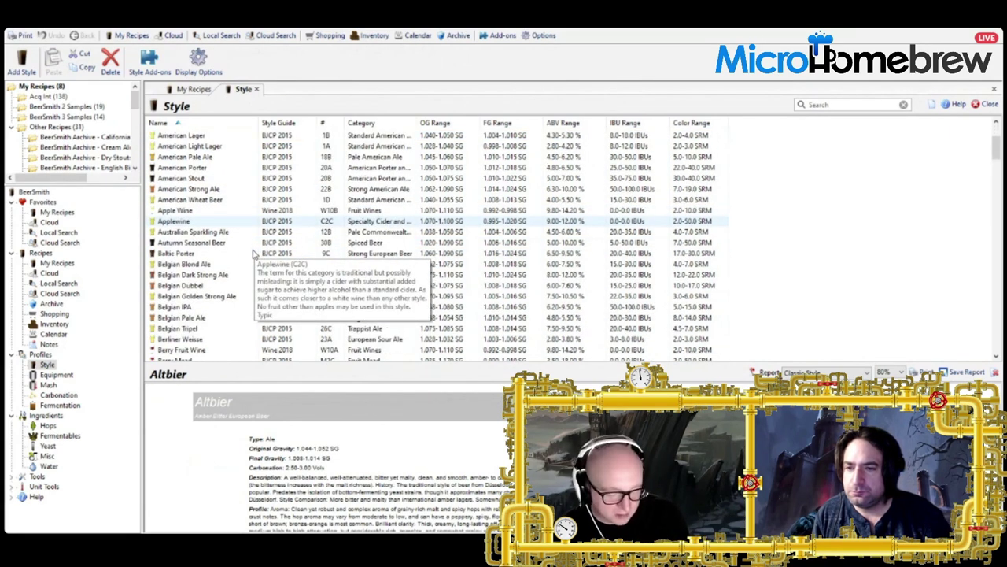
pyautogui.scroll(-3, 253, 254)
pyautogui.scroll(-3, 252, 254)
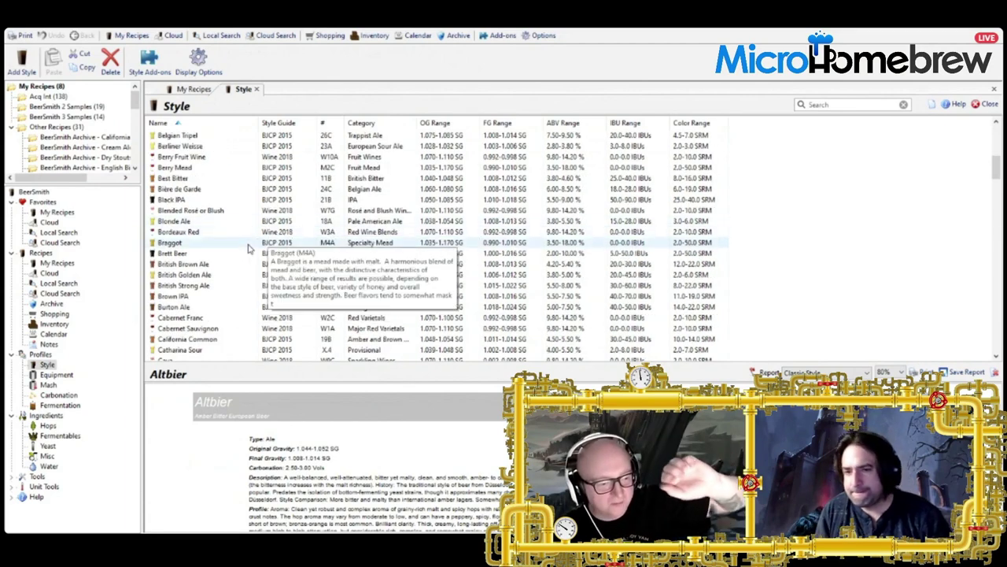
pyautogui.scroll(-1, 248, 249)
pyautogui.scroll(2, 249, 249)
pyautogui.scroll(1, 249, 248)
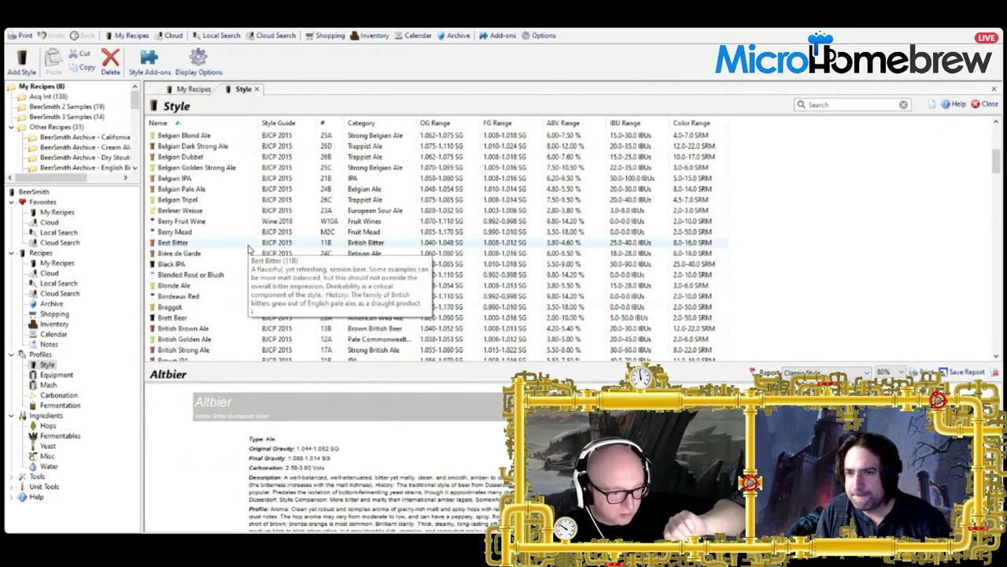
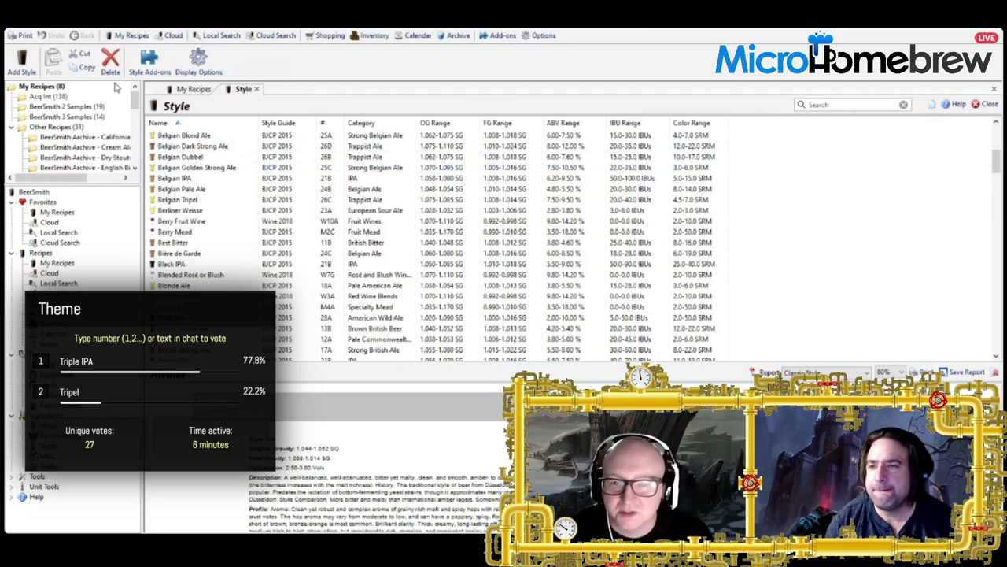
# Add a new All Grain recipe with PicoBrew Zymatic equipment to the Acq Int folder and set its style to Double IPA
pyautogui.click(168, 89)
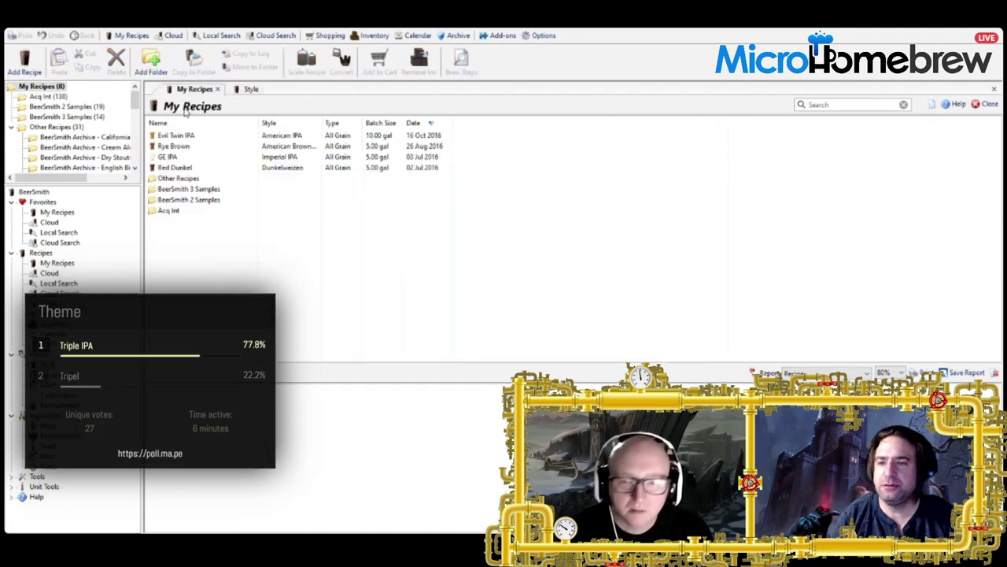
pyautogui.click(56, 97)
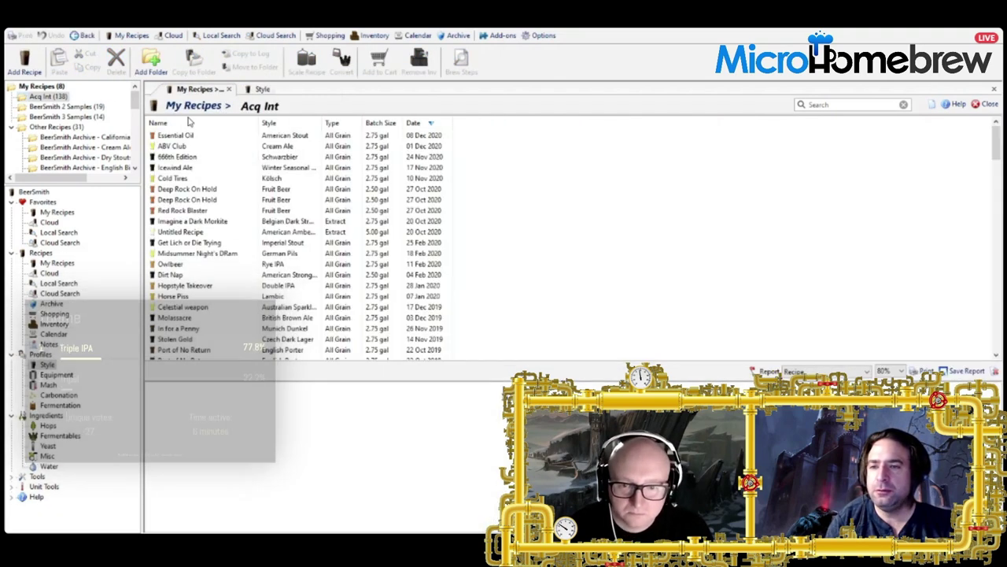
pyautogui.click(25, 62)
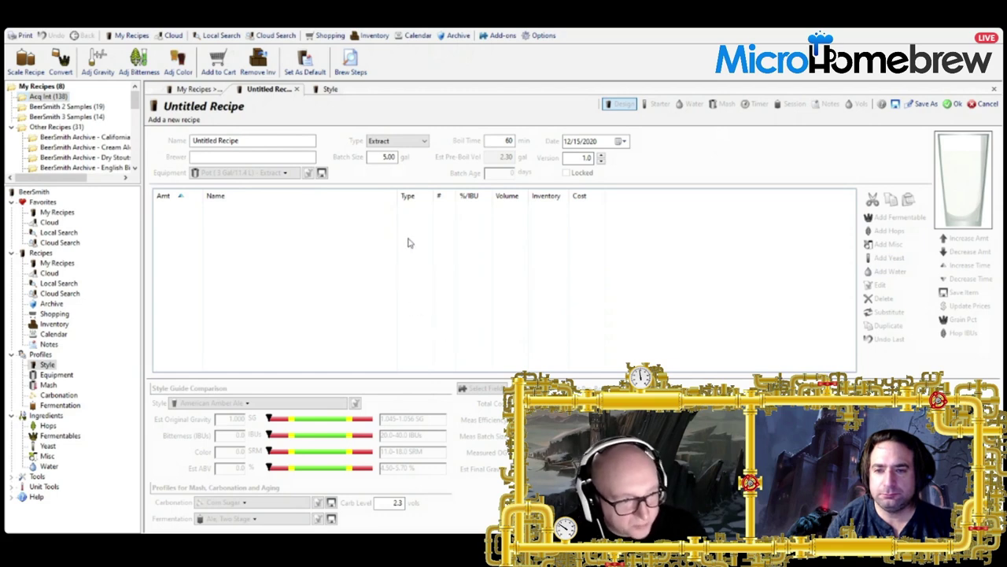
pyautogui.click(396, 142)
pyautogui.click(394, 170)
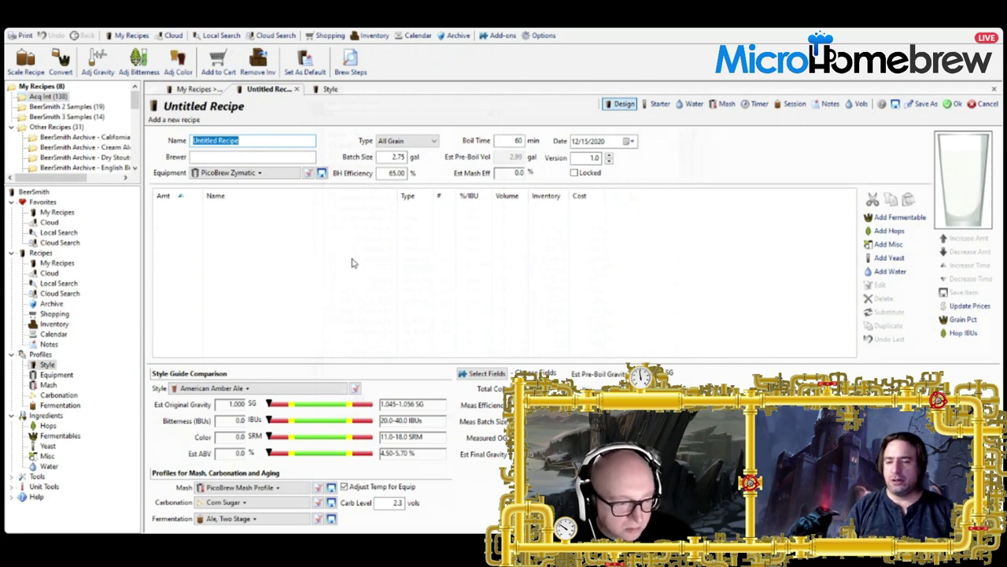
pyautogui.click(236, 388)
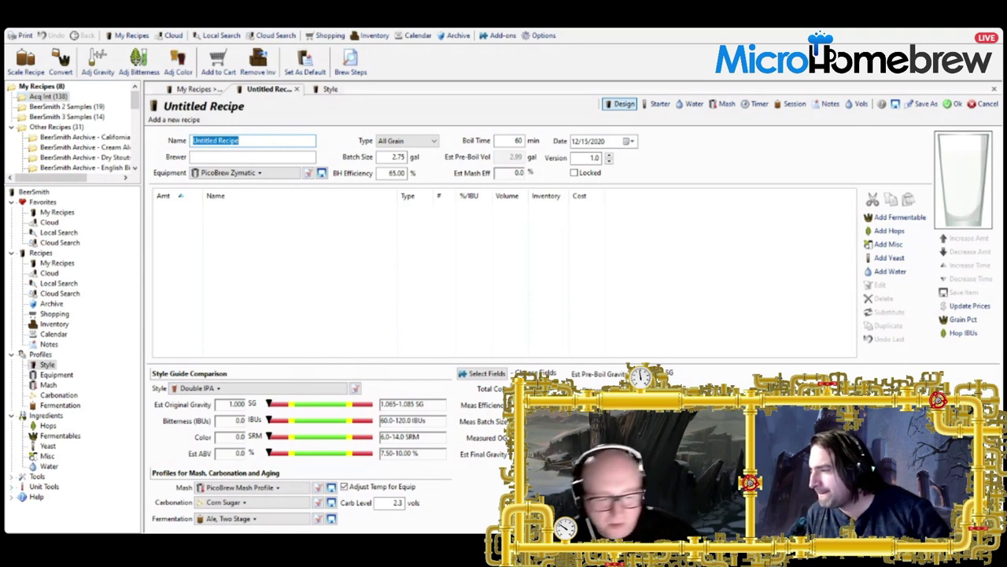
pyautogui.hotkey('alt', 'Tab')
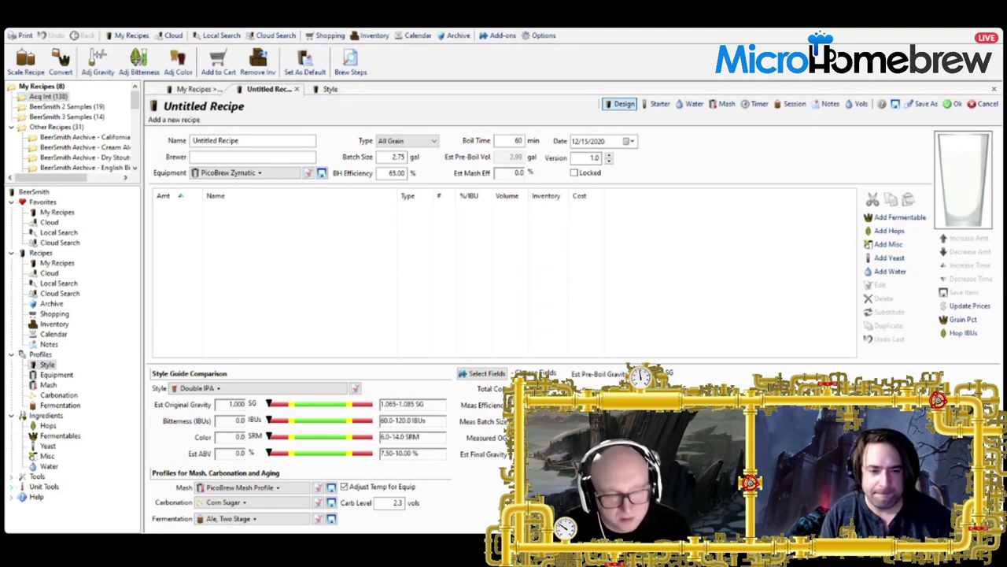
pyautogui.click(254, 140)
pyautogui.click(254, 140)
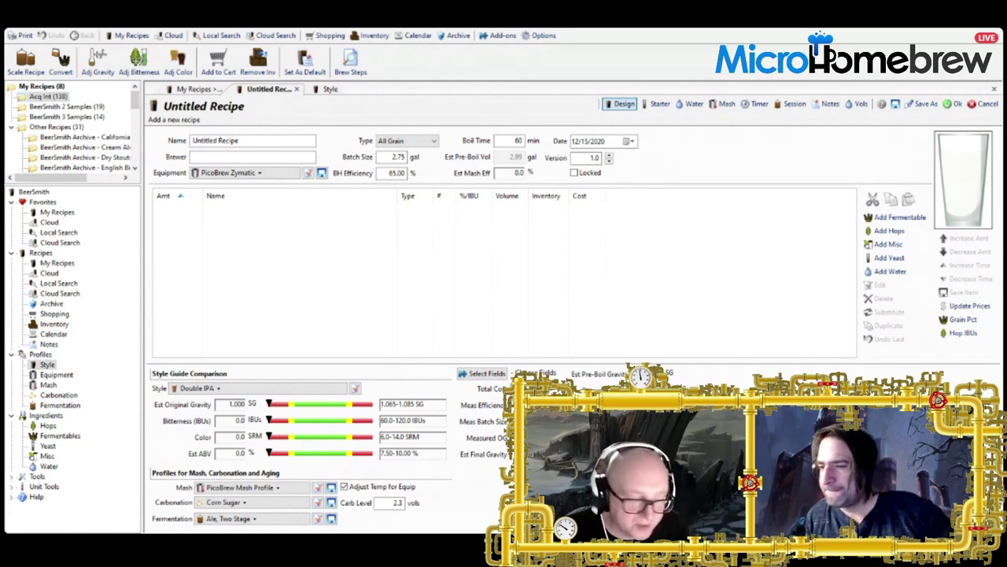
pyautogui.click(328, 325)
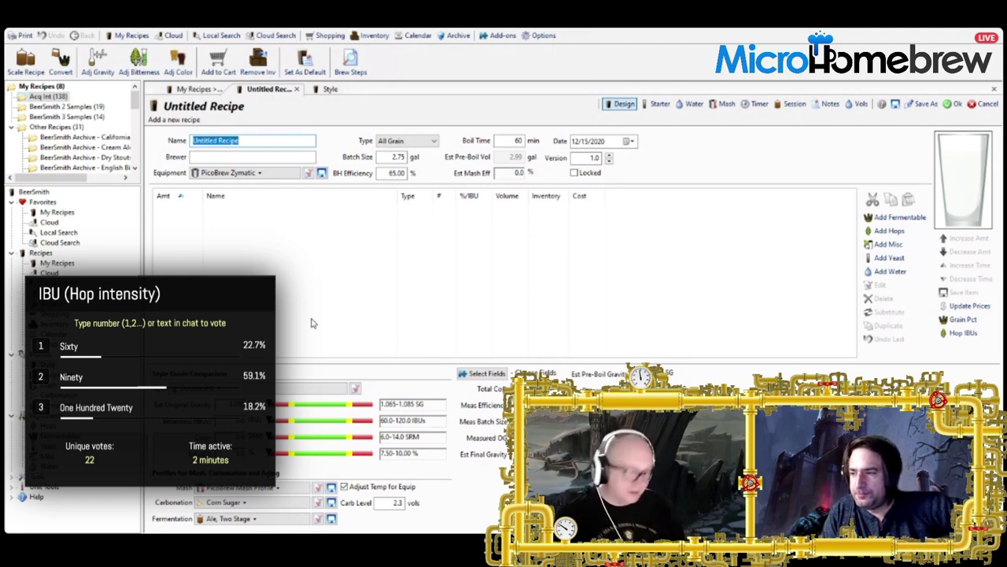
# Review the WarPriest recipe from the Acq Int list, close it and return to the untitled recipe
pyautogui.click(171, 91)
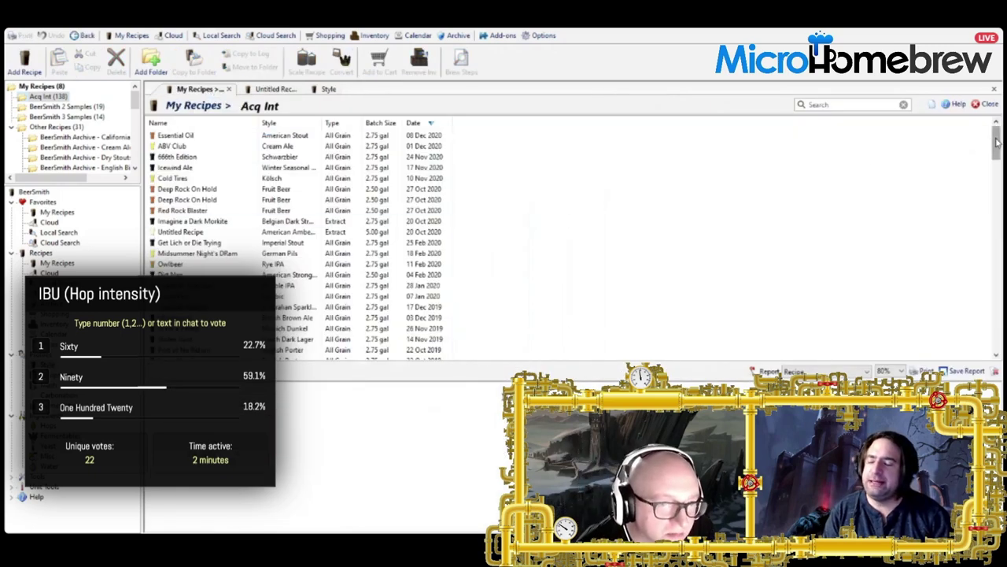
pyautogui.moveTo(998, 142); pyautogui.dragTo(991, 346)
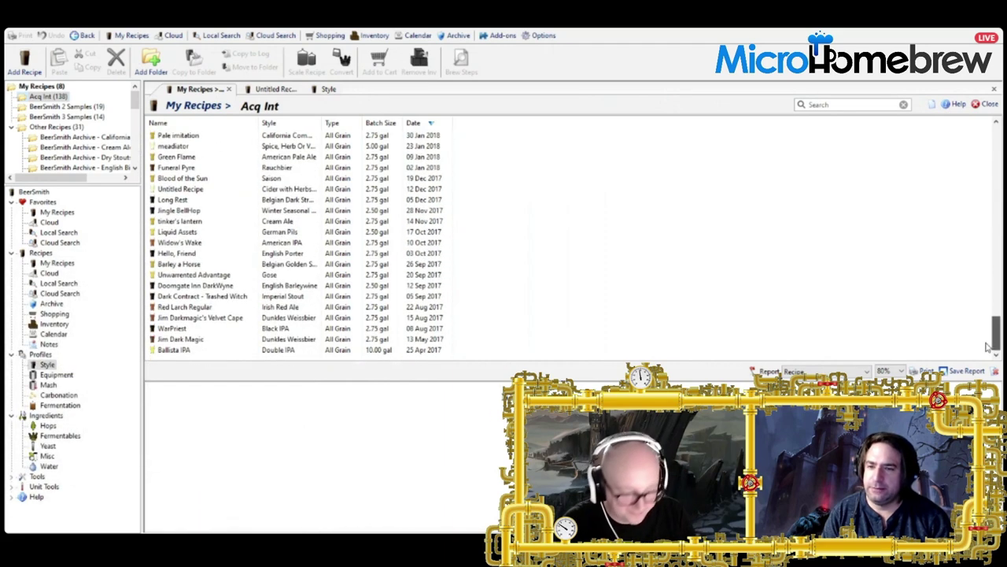
pyautogui.doubleClick(167, 331)
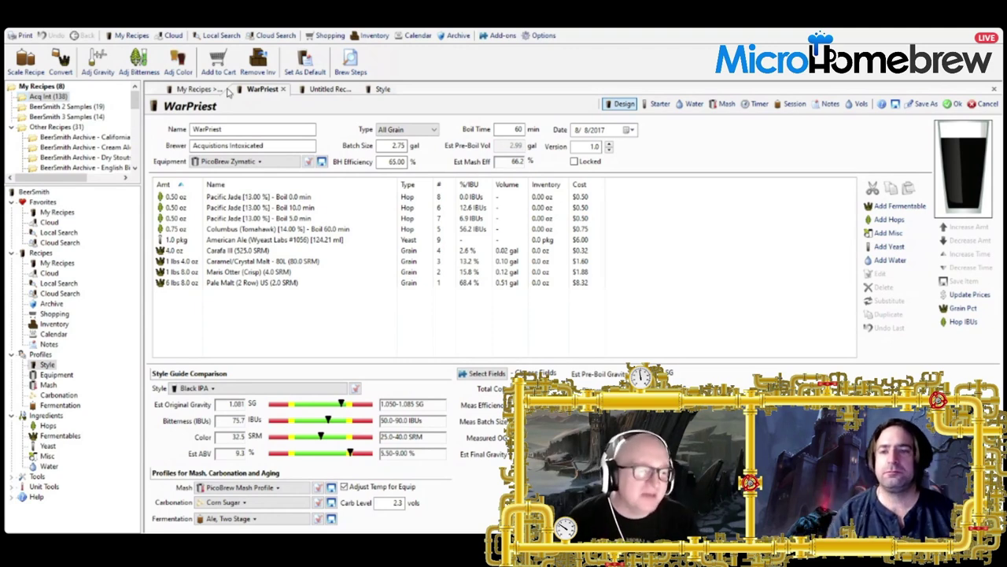
pyautogui.click(197, 89)
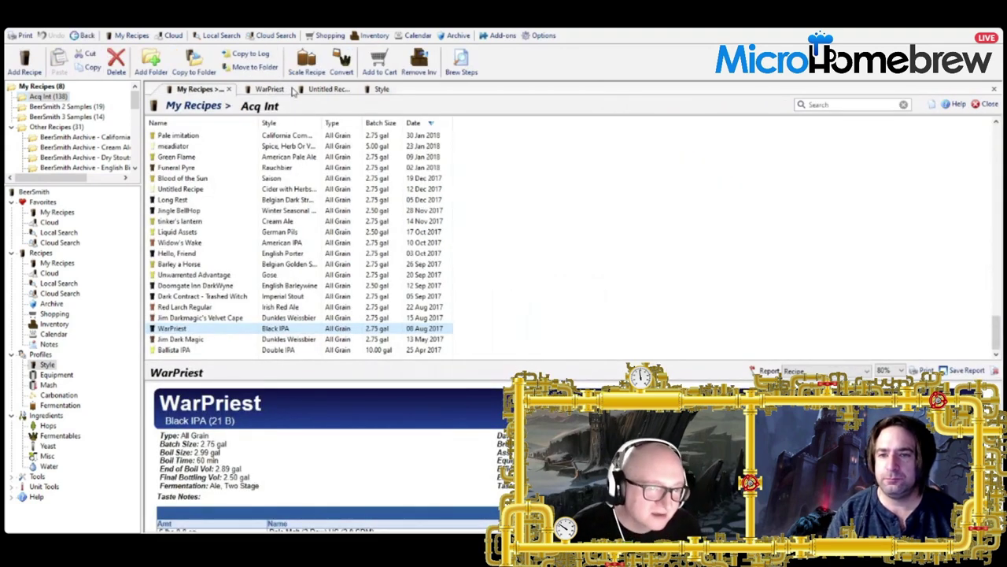
pyautogui.click(335, 89)
pyautogui.click(263, 89)
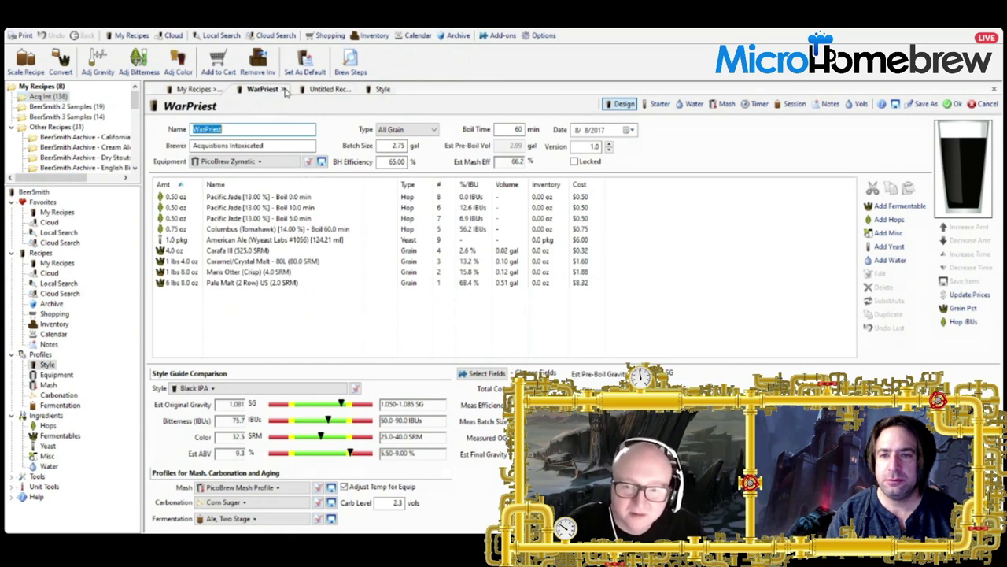
pyautogui.click(283, 89)
pyautogui.click(263, 91)
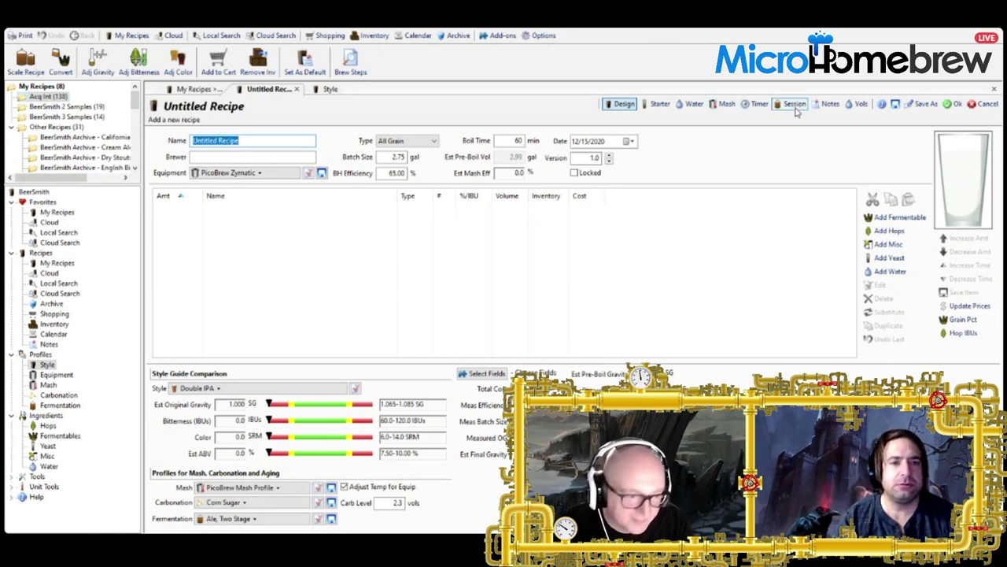
# Enter "ginger, tumeric" in the untitled recipe's taste notes and return to its design page
pyautogui.click(828, 103)
pyautogui.click(187, 172)
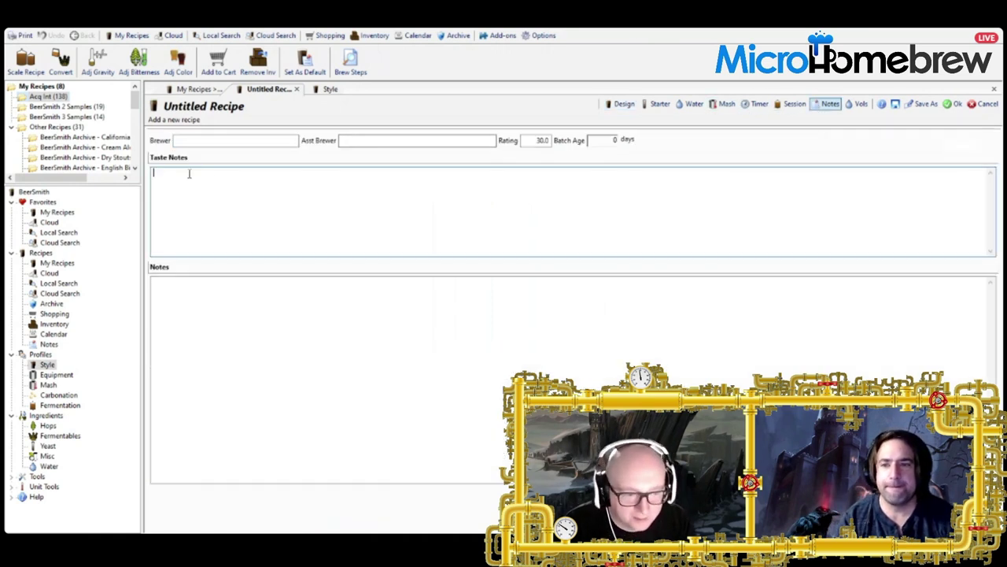
pyautogui.write('ginger, turm')
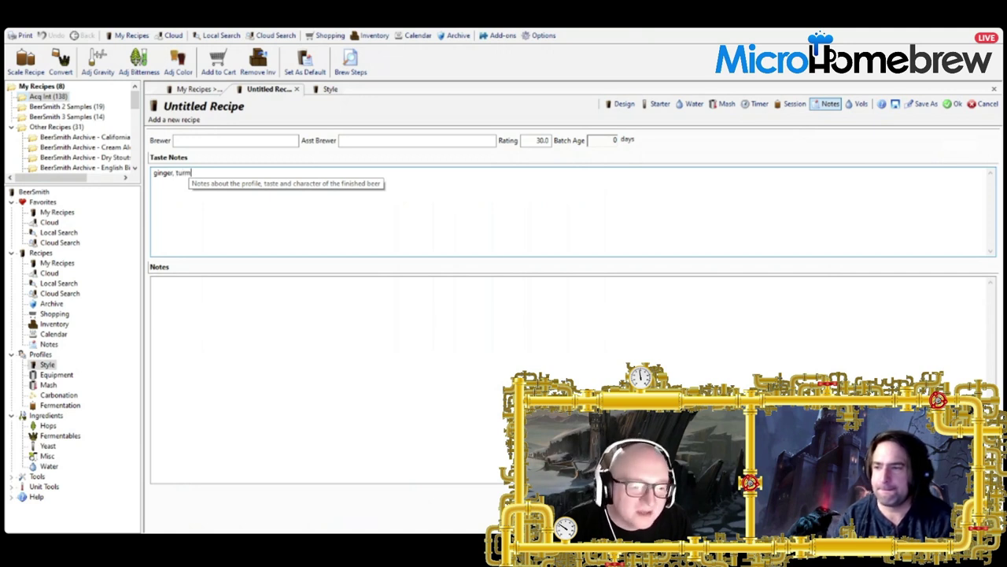
pyautogui.write('e')
pyautogui.press('BackSpace')
pyautogui.press('BackSpace')
pyautogui.press('BackSpace')
pyautogui.press('BackSpace')
pyautogui.write('umeric')
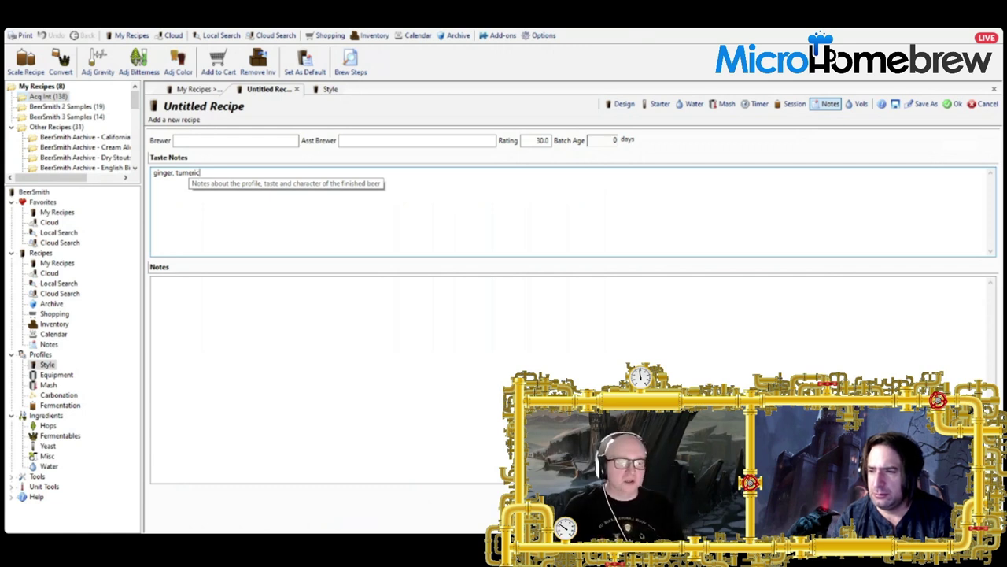
pyautogui.click(619, 105)
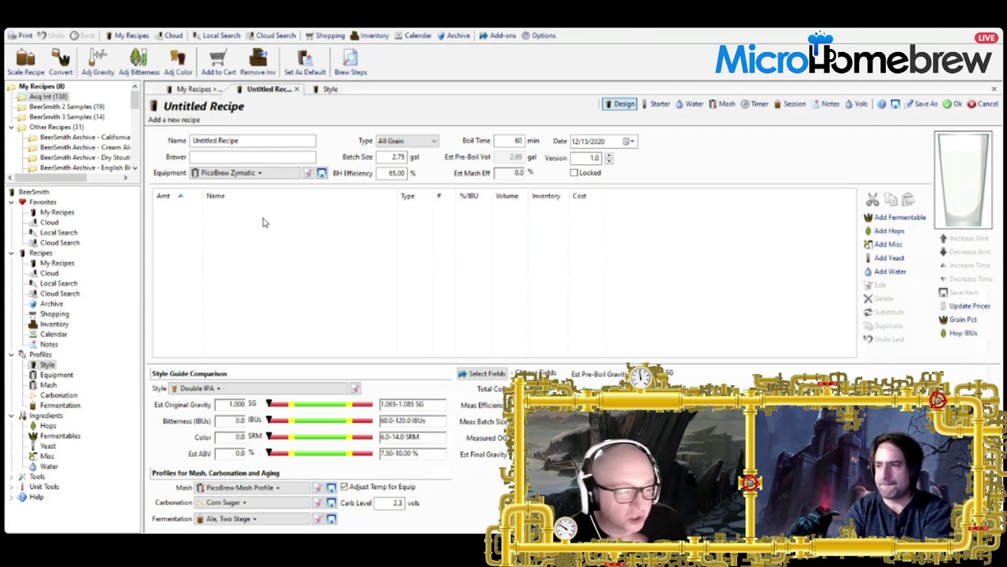
# Add Pale Malt (6 Row) US to the recipe and set its amount to 5 lbs
pyautogui.click(883, 228)
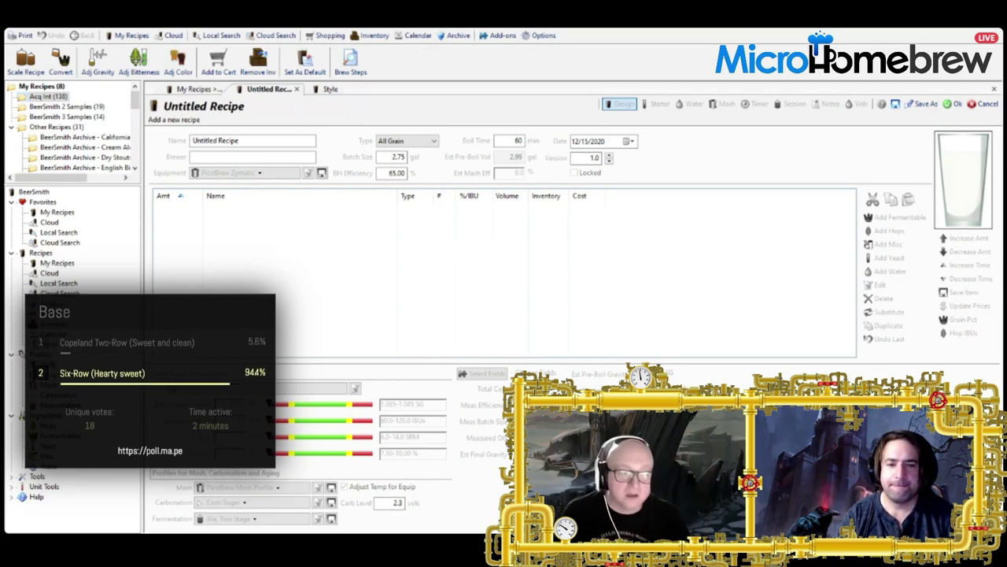
pyautogui.press('Return')
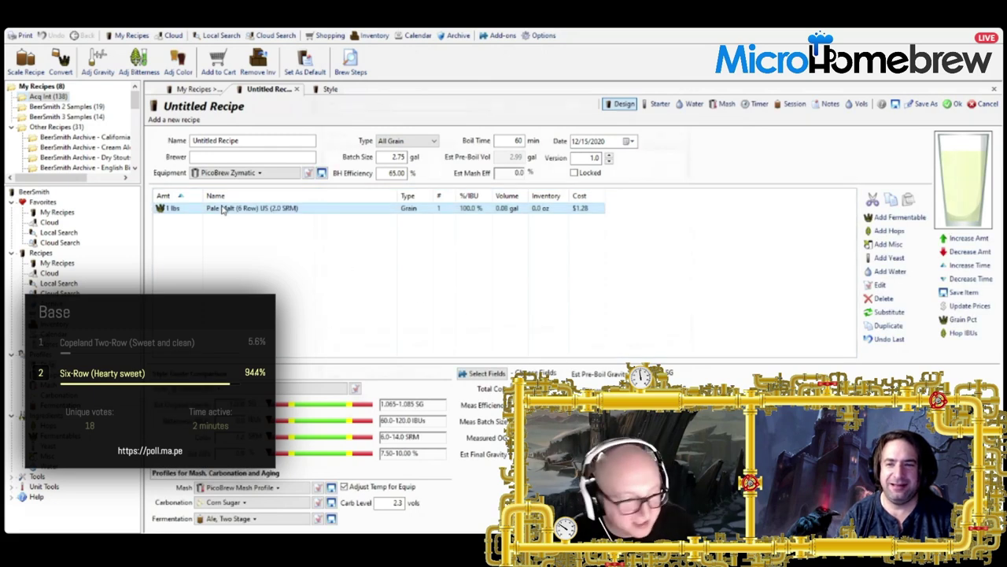
pyautogui.doubleClick(223, 208)
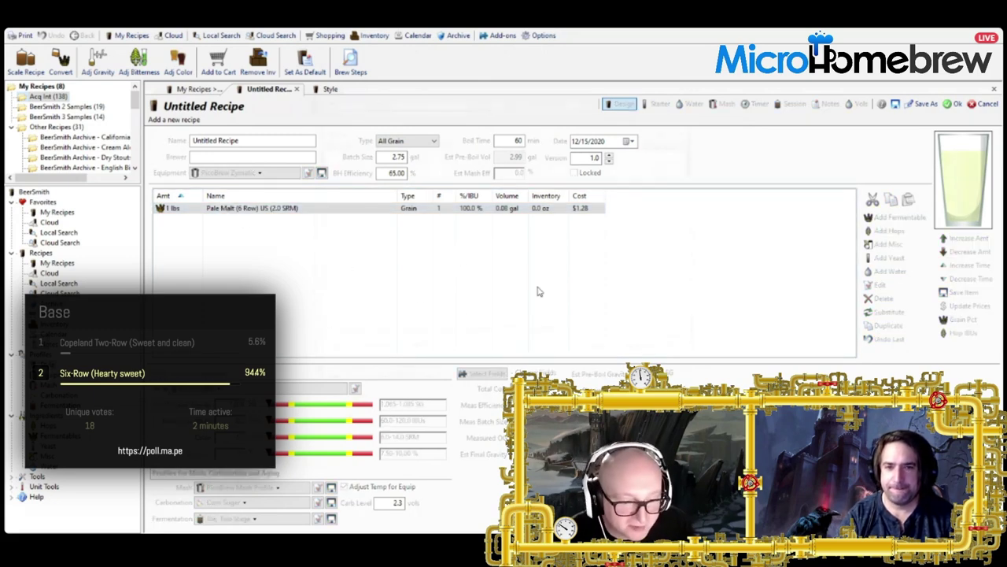
pyautogui.press('Return')
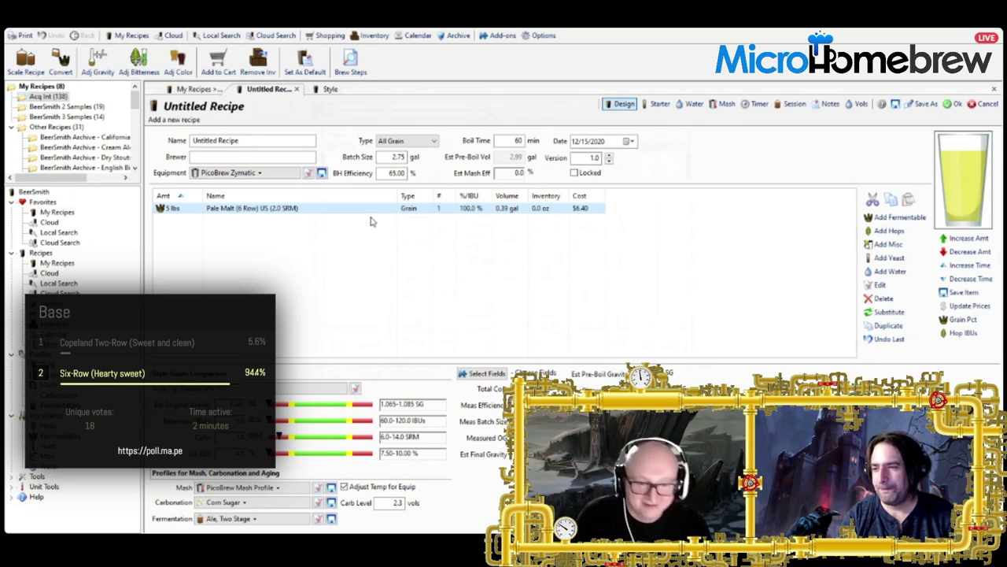
# Add Amber Malt to the recipe and increase its amount to 2 lbs
pyautogui.click(893, 217)
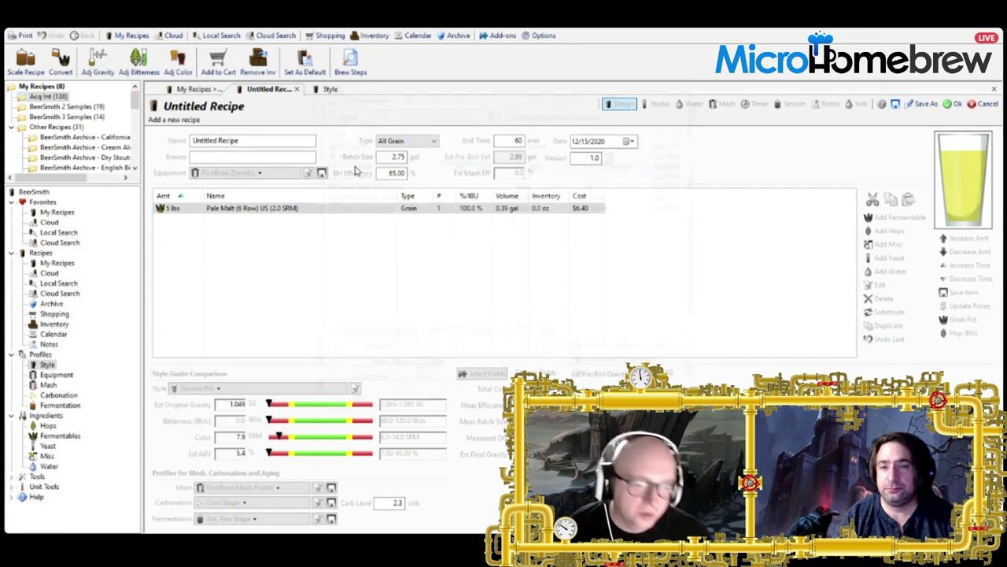
pyautogui.press('Return')
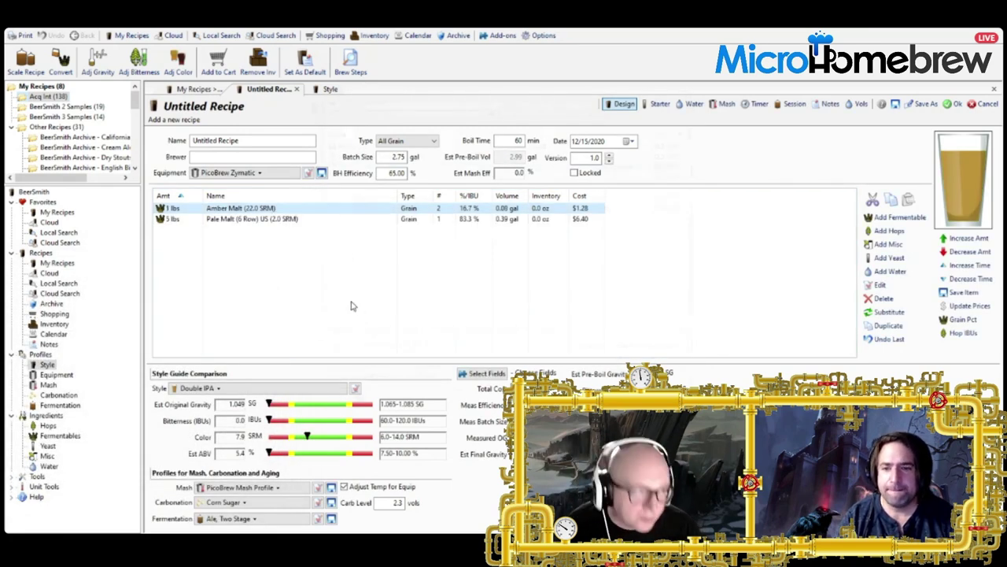
pyautogui.click(961, 239)
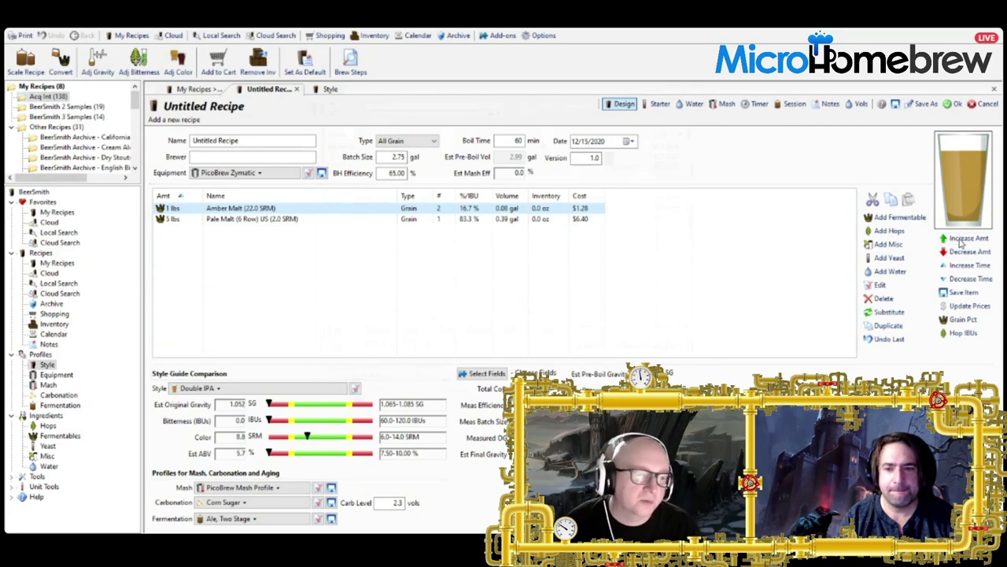
pyautogui.click(960, 243)
pyautogui.click(958, 243)
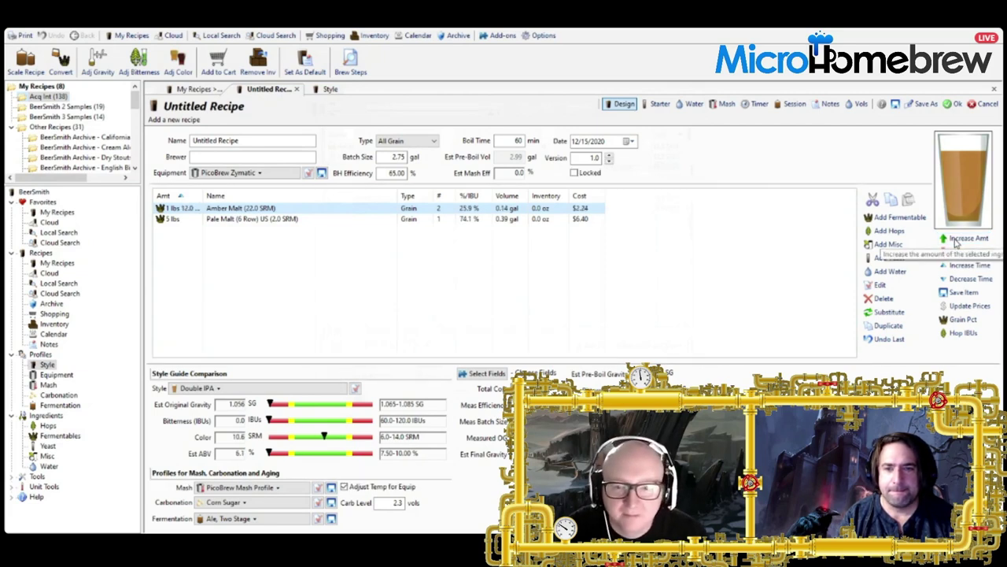
pyautogui.click(957, 244)
# Increase the Pale Malt (6 Row) US amount to 6 lbs
pyautogui.click(510, 219)
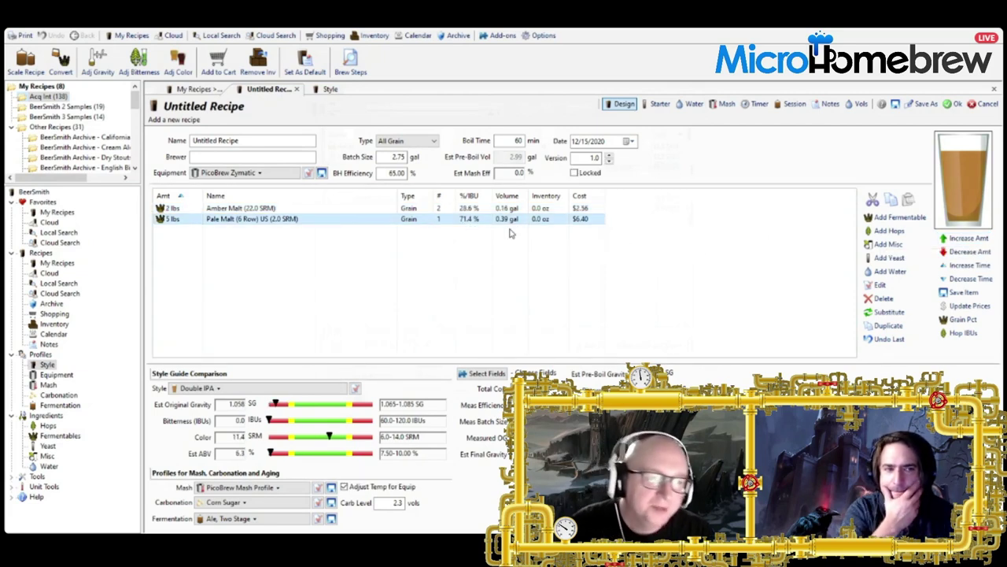
pyautogui.click(950, 240)
pyautogui.click(950, 240)
pyautogui.click(951, 241)
pyautogui.click(950, 241)
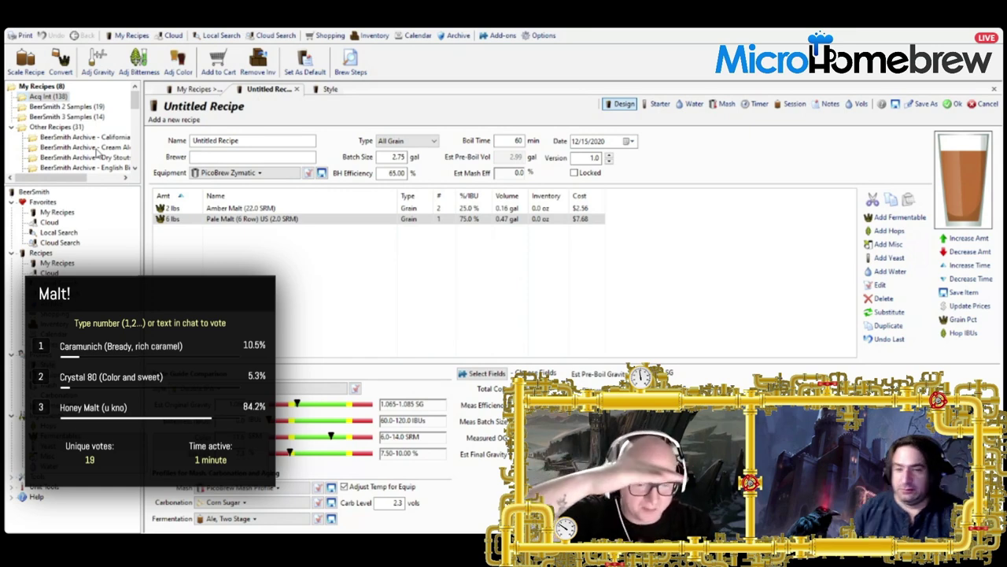
pyautogui.hotkey('alt', 'Tab')
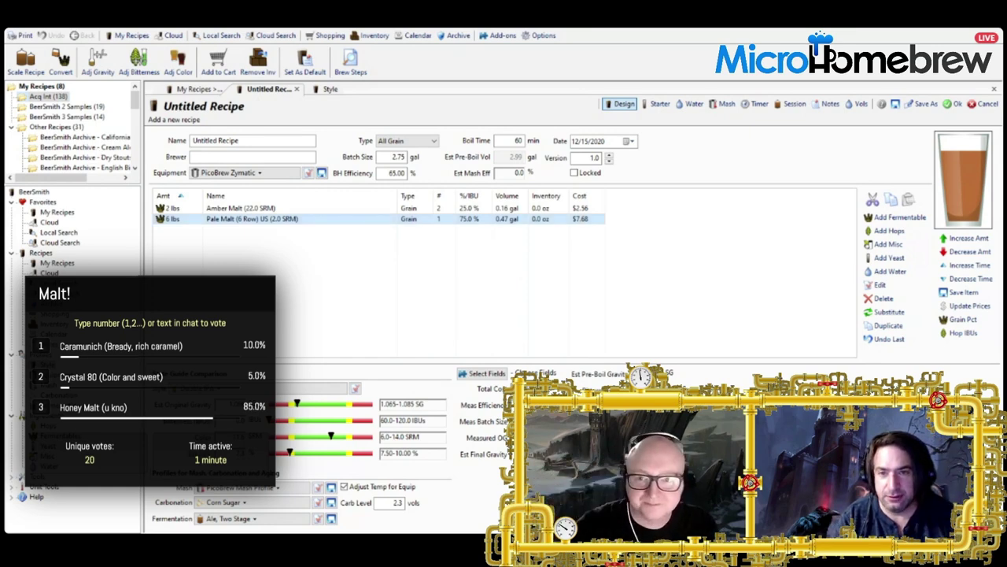
# Add 1 lb of Honey to the fermentables and increase the Pale Malt (6 Row) US to 6 lbs 4 oz
pyautogui.click(893, 217)
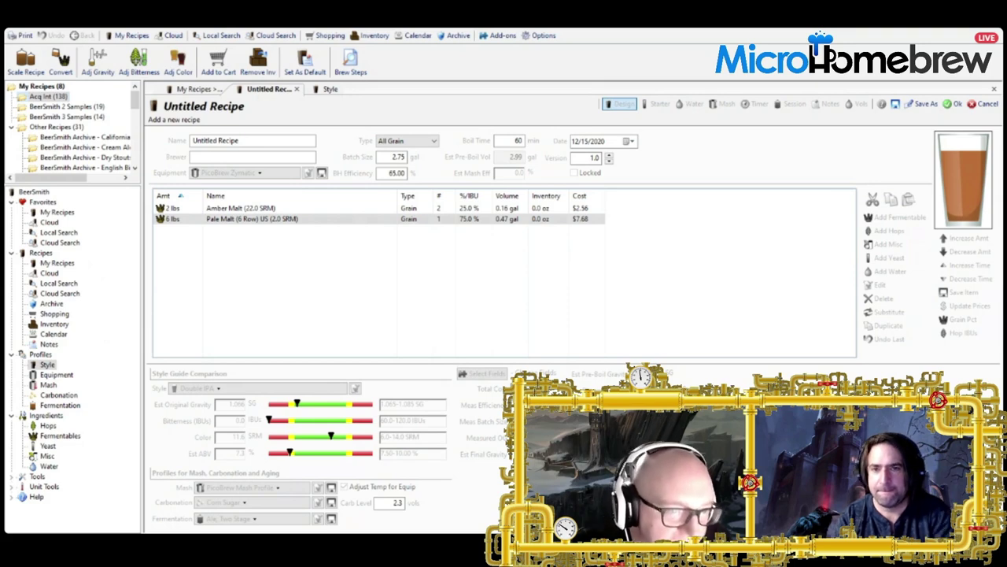
pyautogui.click(515, 366)
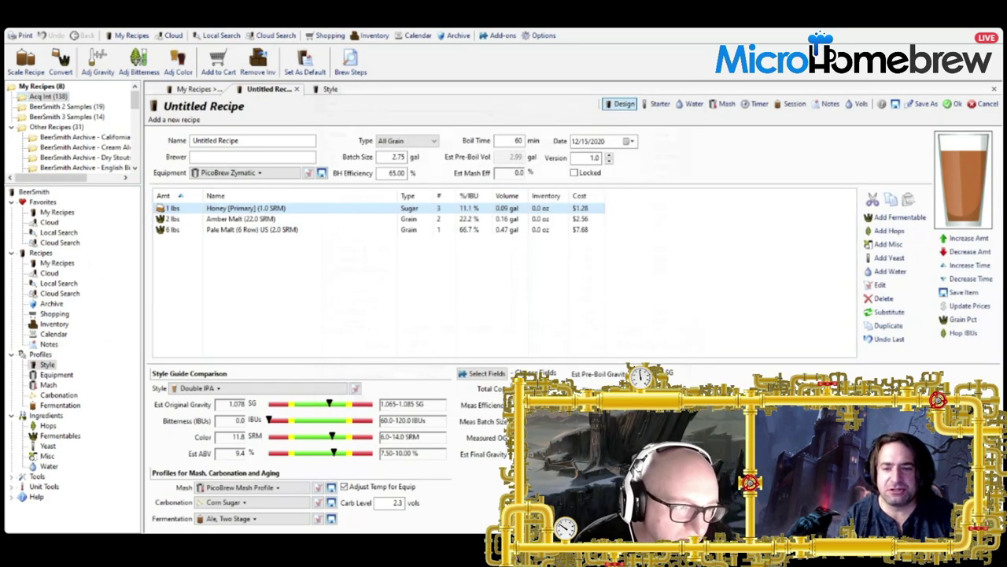
pyautogui.click(316, 230)
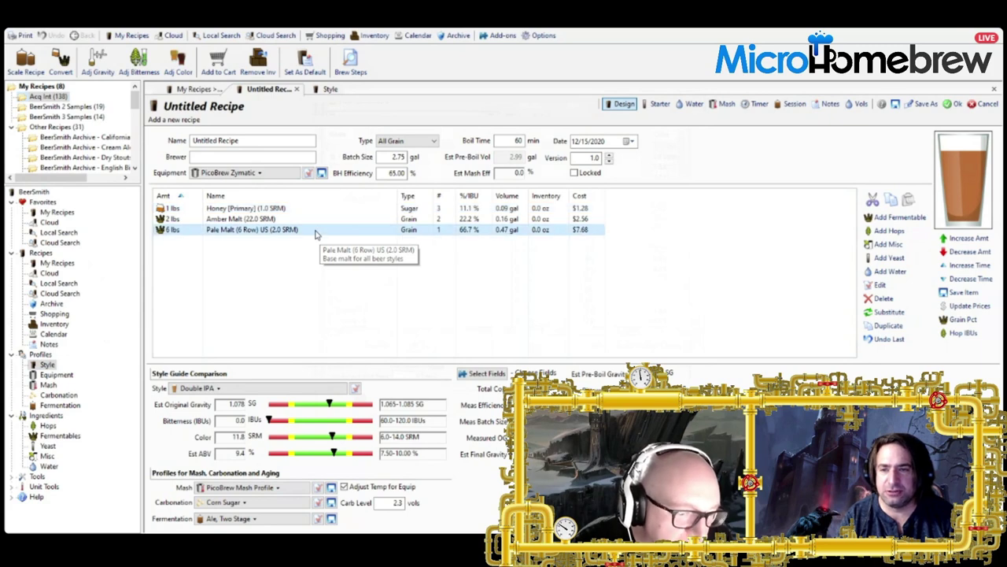
pyautogui.click(945, 237)
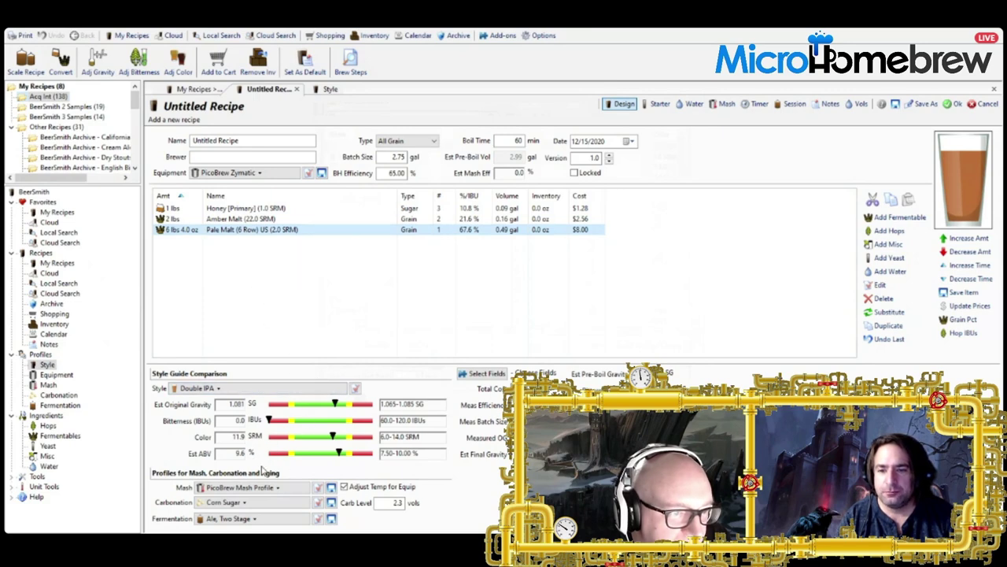
# Delete the Honey from the recipe's ingredients
pyautogui.click(201, 213)
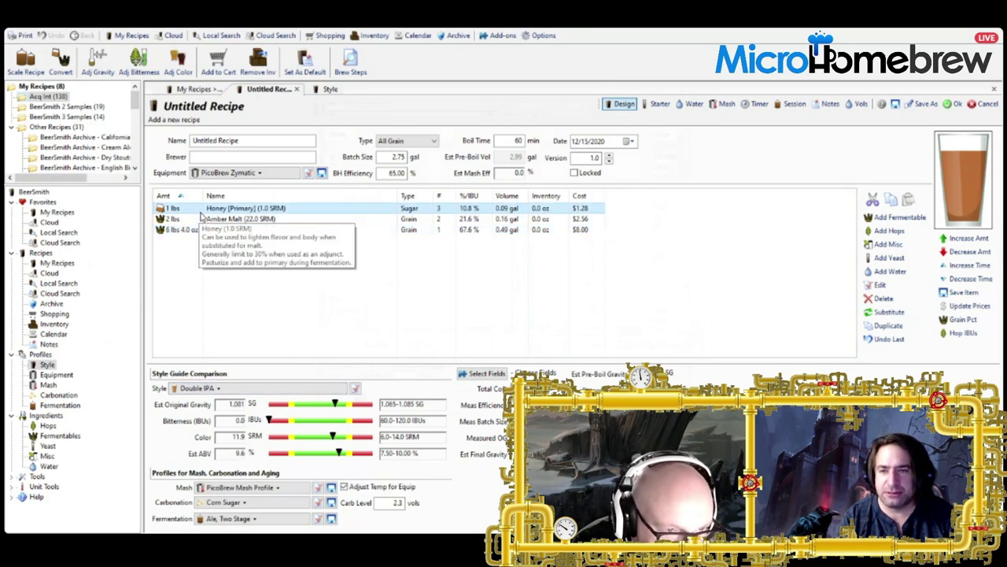
pyautogui.press('Delete')
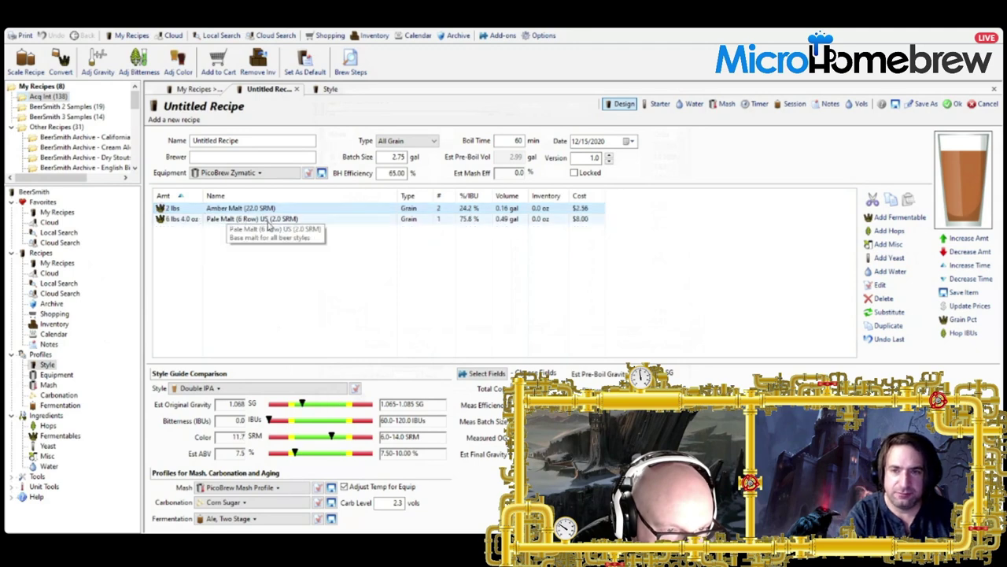
# Add 1 lb of Honey Malt (25.0 SRM) to the recipe's fermentables
pyautogui.click(886, 231)
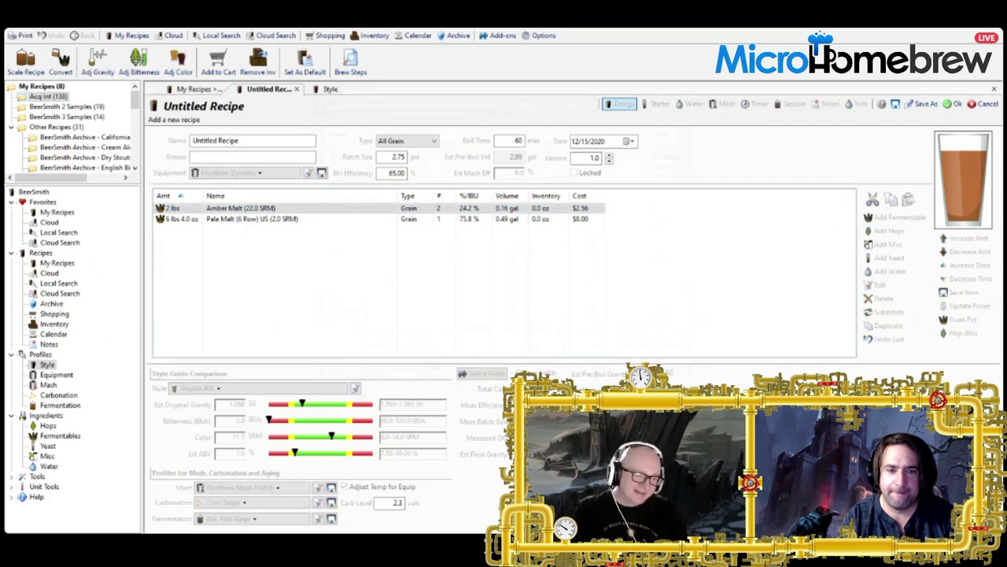
pyautogui.press('Escape')
pyautogui.click(892, 227)
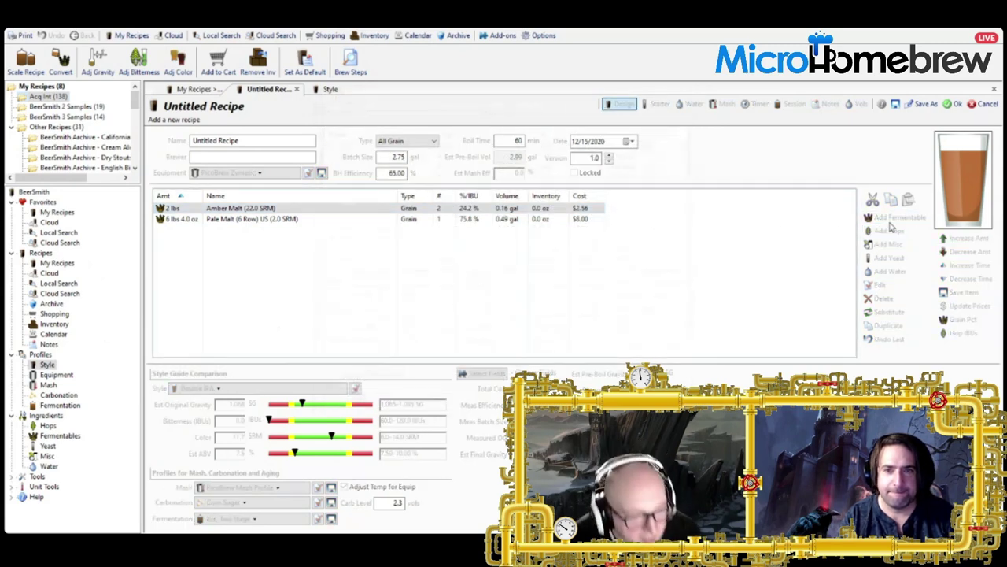
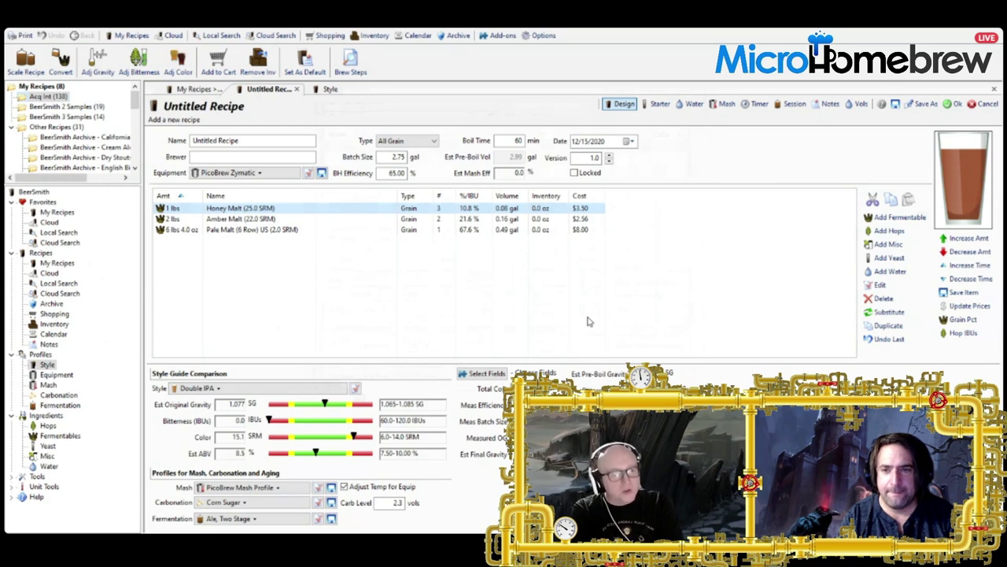
# Try the Honey Malt at 1 lb 8 oz and reduce it back to 1 lb
pyautogui.click(966, 238)
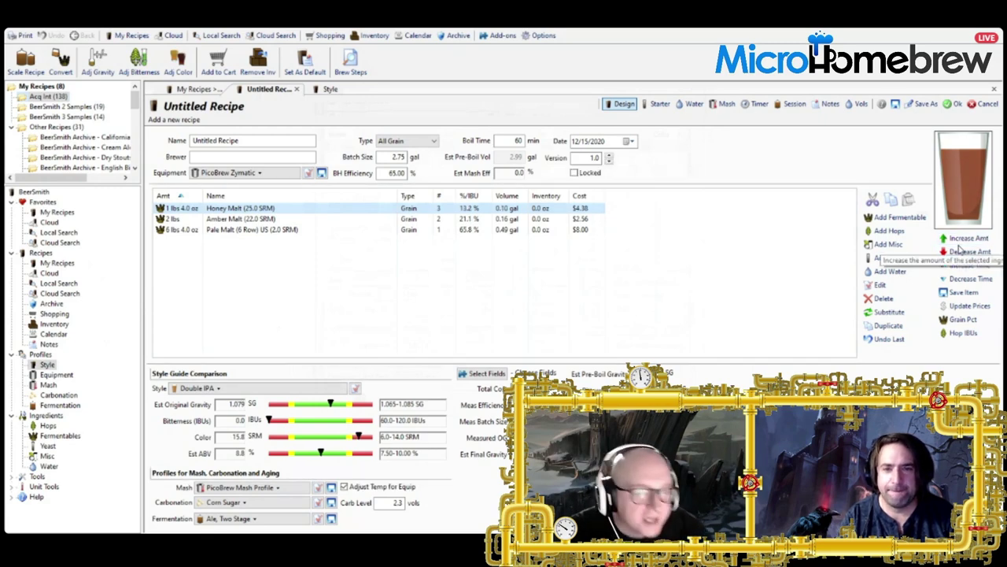
pyautogui.click(980, 239)
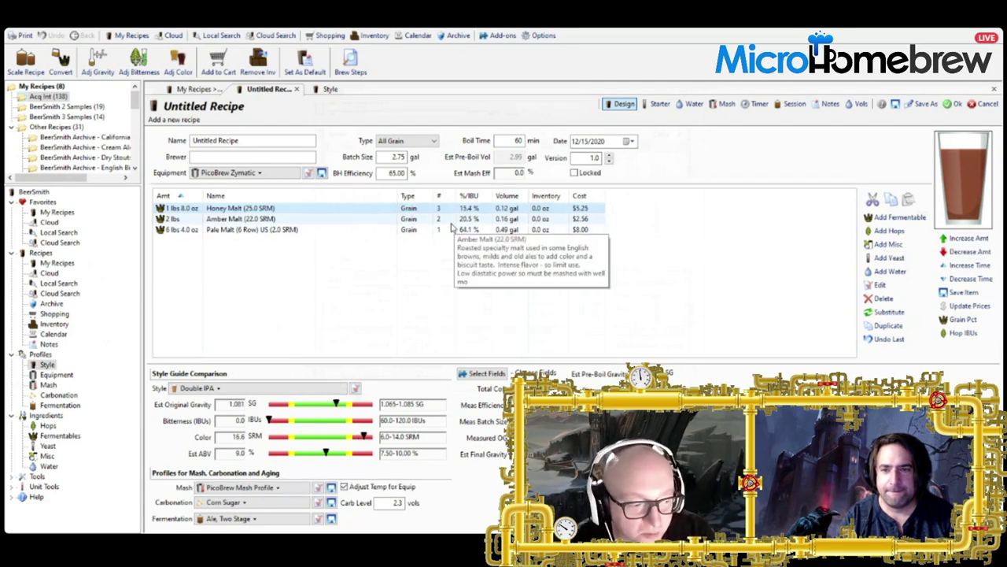
pyautogui.click(452, 229)
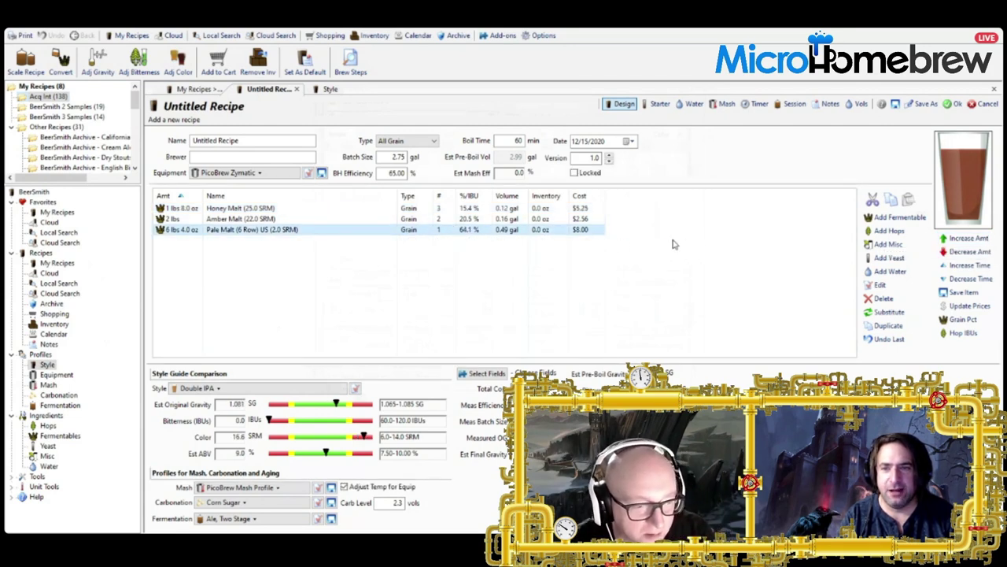
pyautogui.click(504, 208)
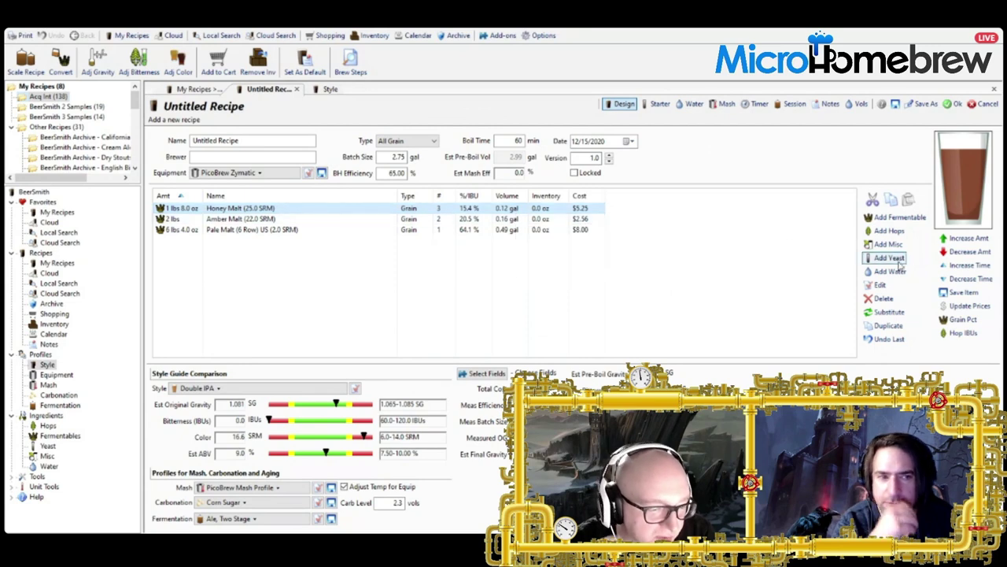
pyautogui.click(943, 252)
pyautogui.click(943, 252)
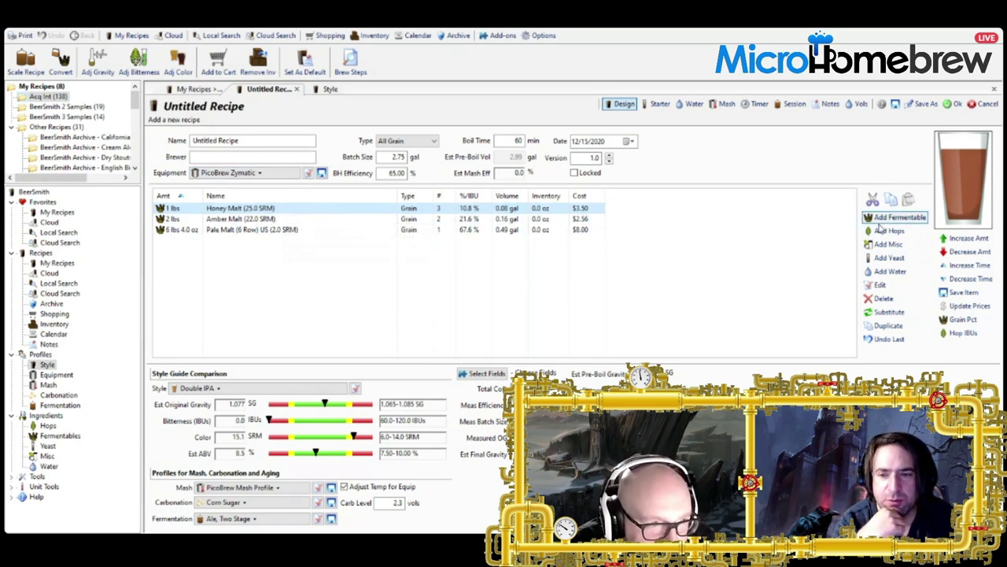
# Add 1 lb of Caramel/Crystal Malt - 80L to the fermentables and remove it again
pyautogui.click(893, 217)
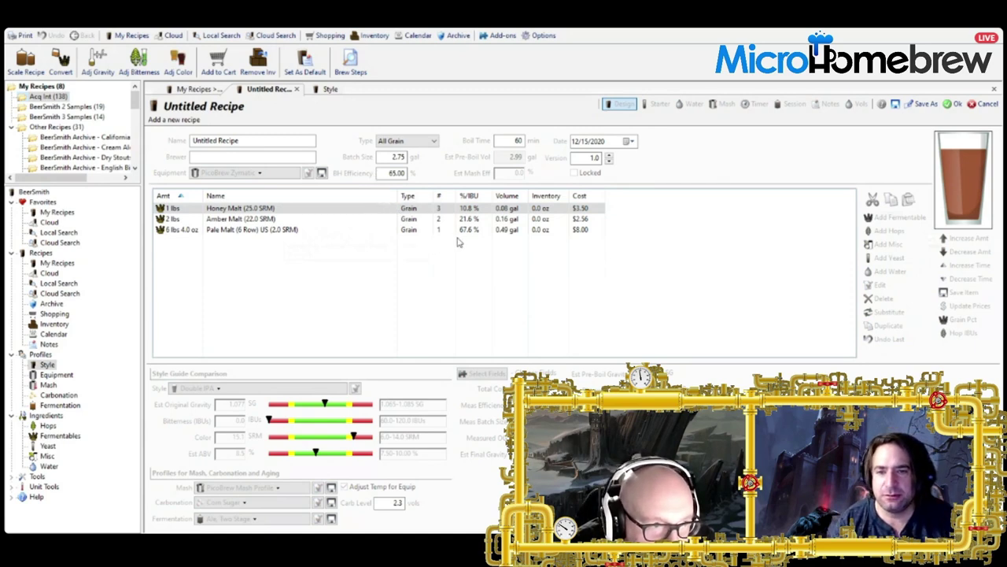
pyautogui.press('Return')
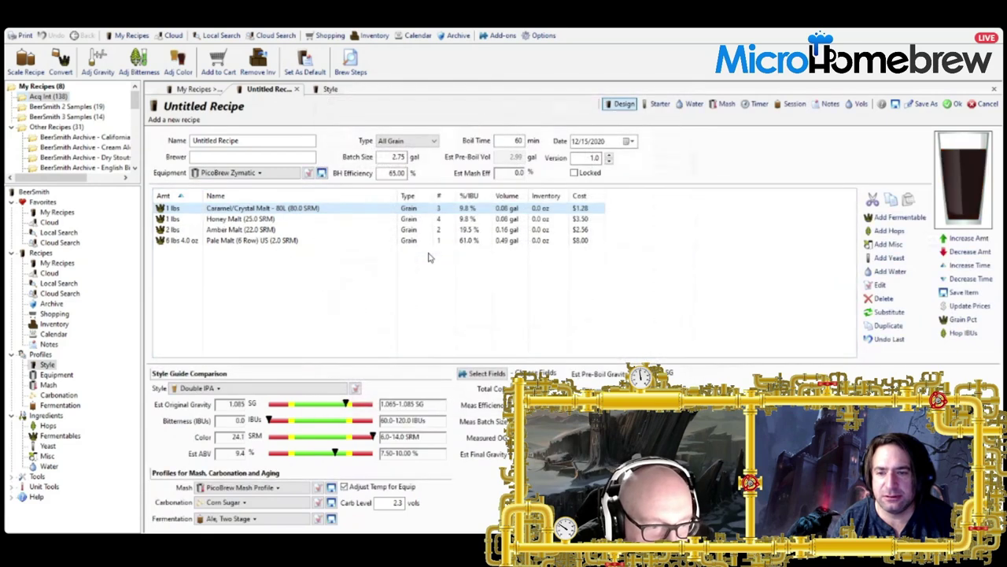
pyautogui.click(365, 209)
pyautogui.press('Delete')
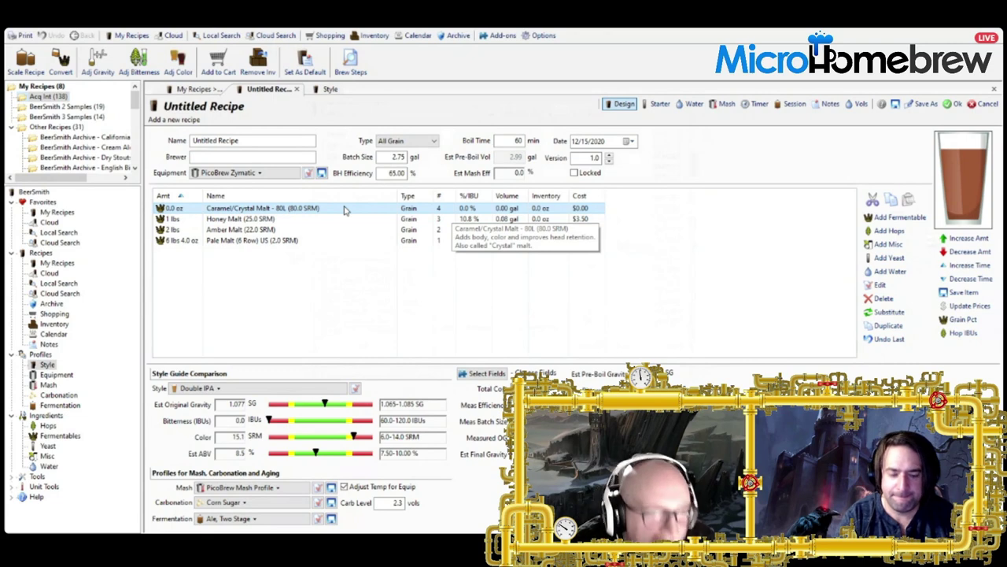
# Add Caramel/Crystal Malt - 120L to the fermentables and reduce its amount to 8 oz
pyautogui.click(897, 218)
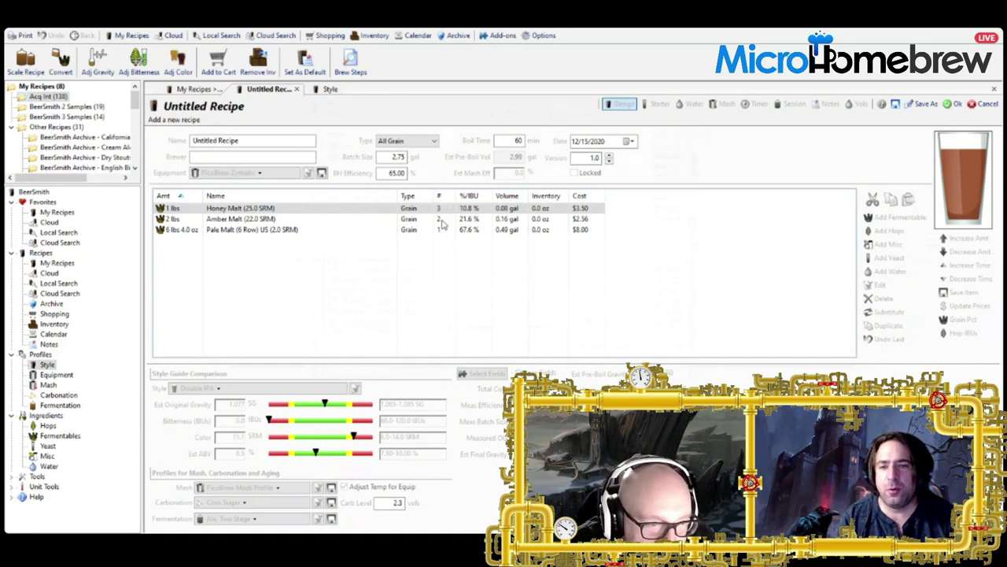
pyautogui.doubleClick(386, 283)
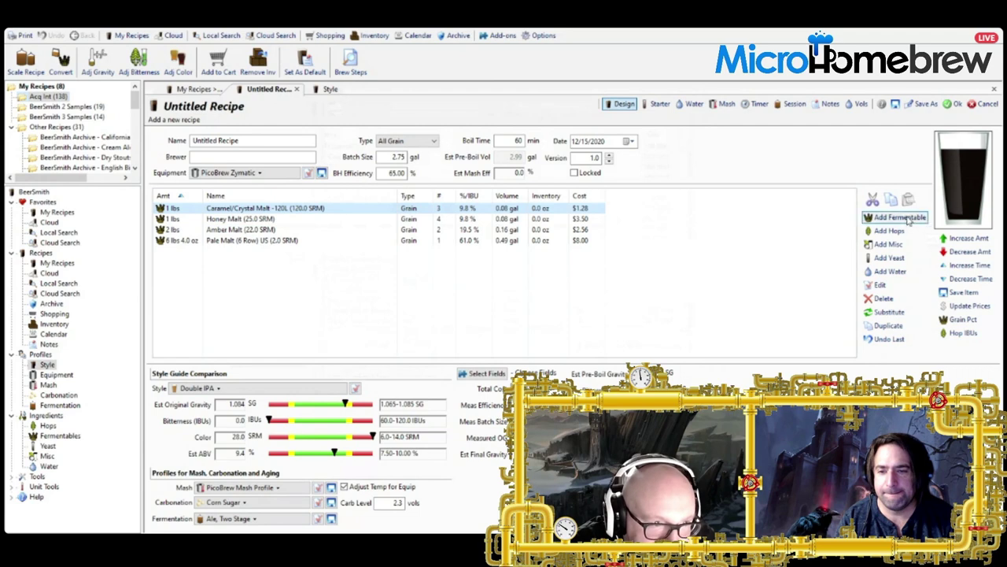
pyautogui.click(954, 252)
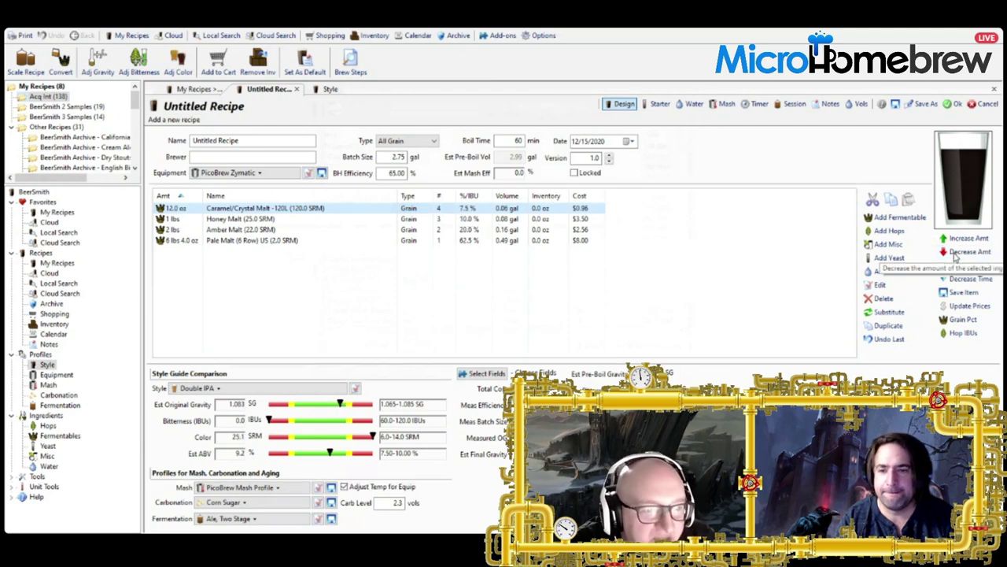
pyautogui.click(955, 251)
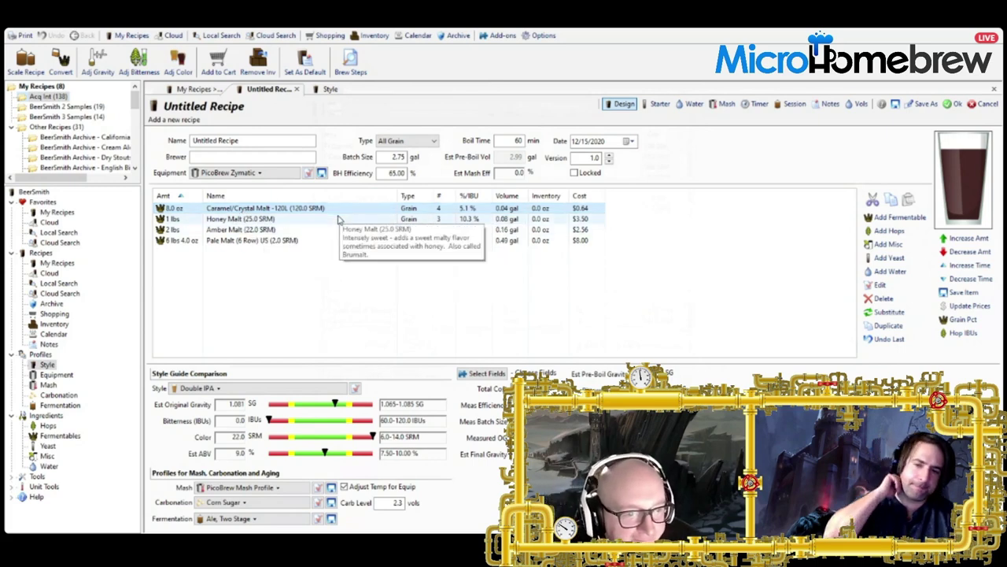
# Add 1.00 oz of Columbus/Tomahawk/Zeus (CTZ) hops with a 60-minute boil to the recipe
pyautogui.click(234, 158)
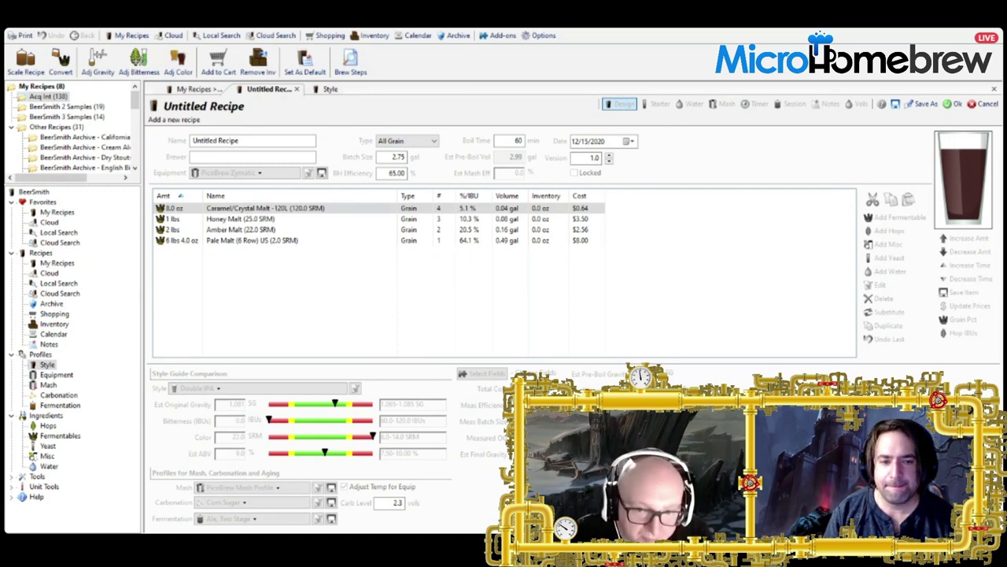
pyautogui.click(904, 229)
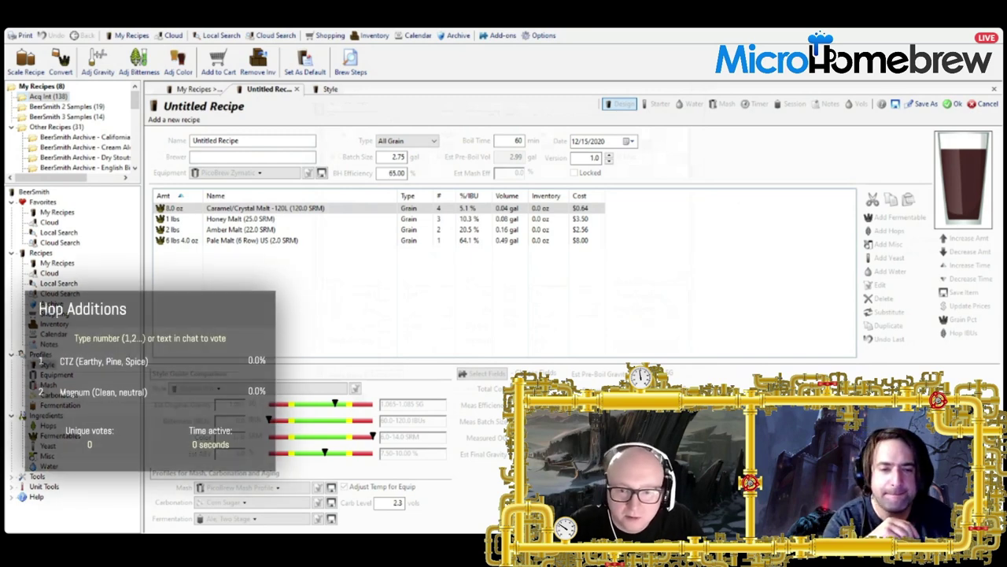
pyautogui.click(890, 233)
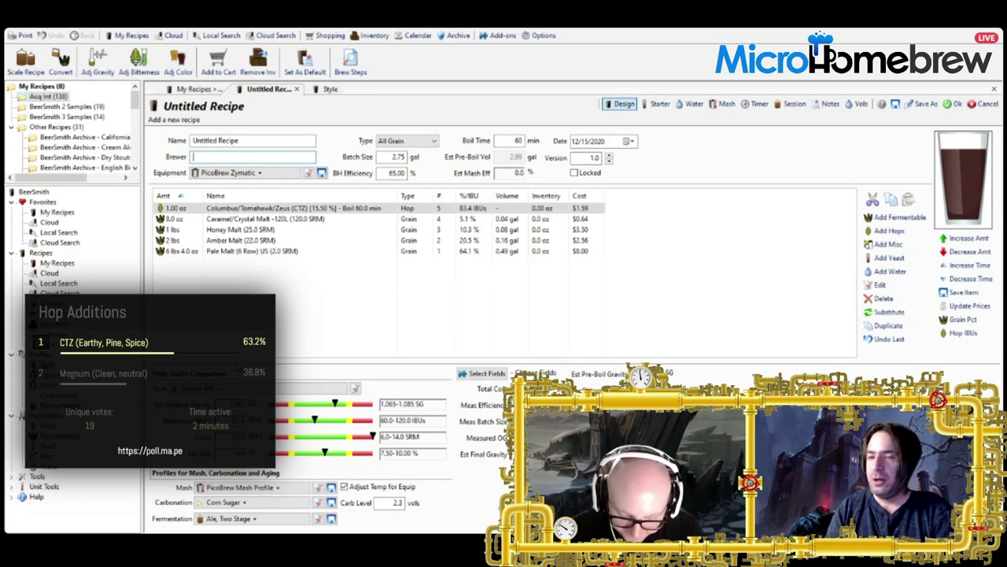
# Add an Amarillo hop addition, set its boil time to 10 minutes and reduce its amount to 0.50 oz
pyautogui.click(888, 231)
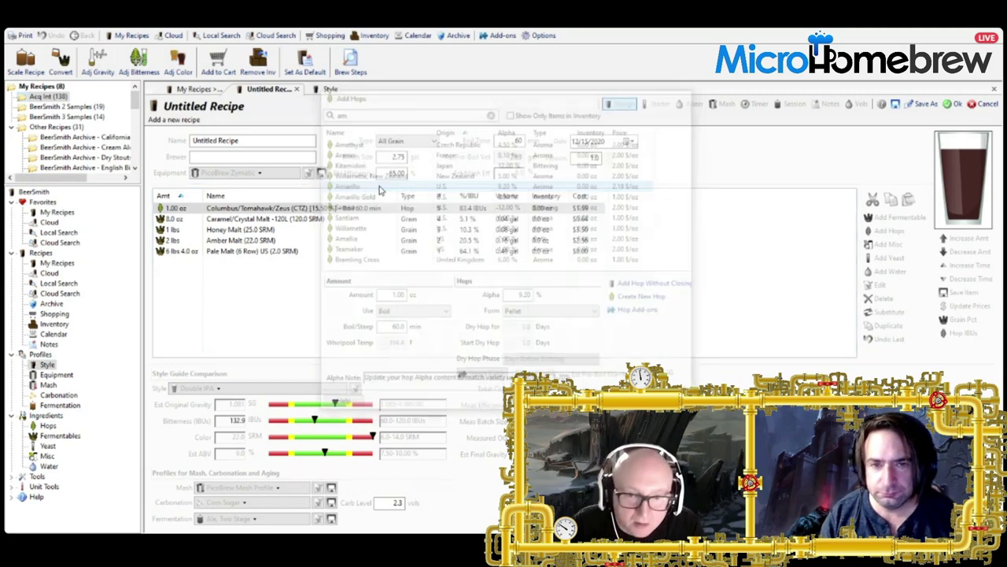
pyautogui.press('Return')
pyautogui.doubleClick(386, 209)
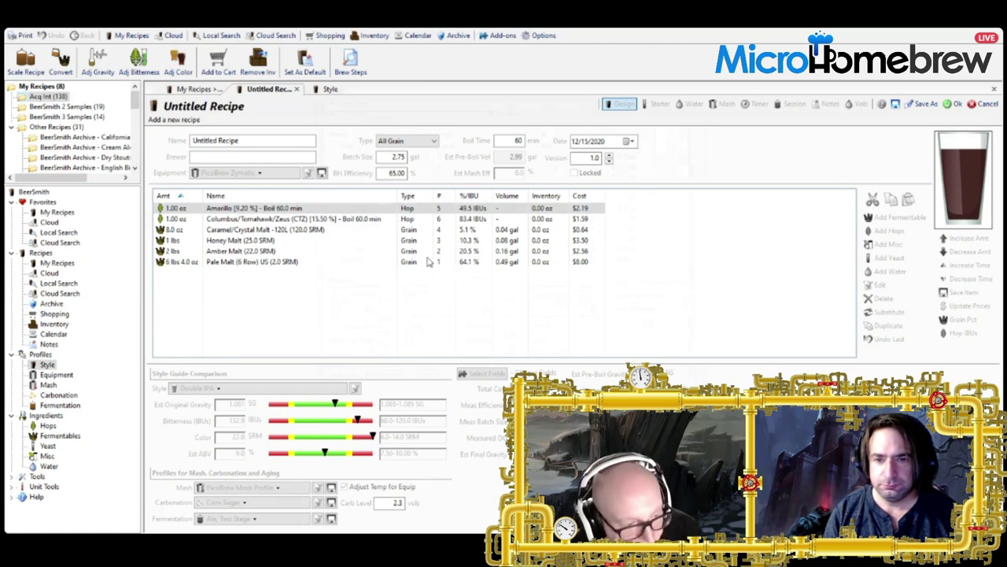
pyautogui.click(594, 334)
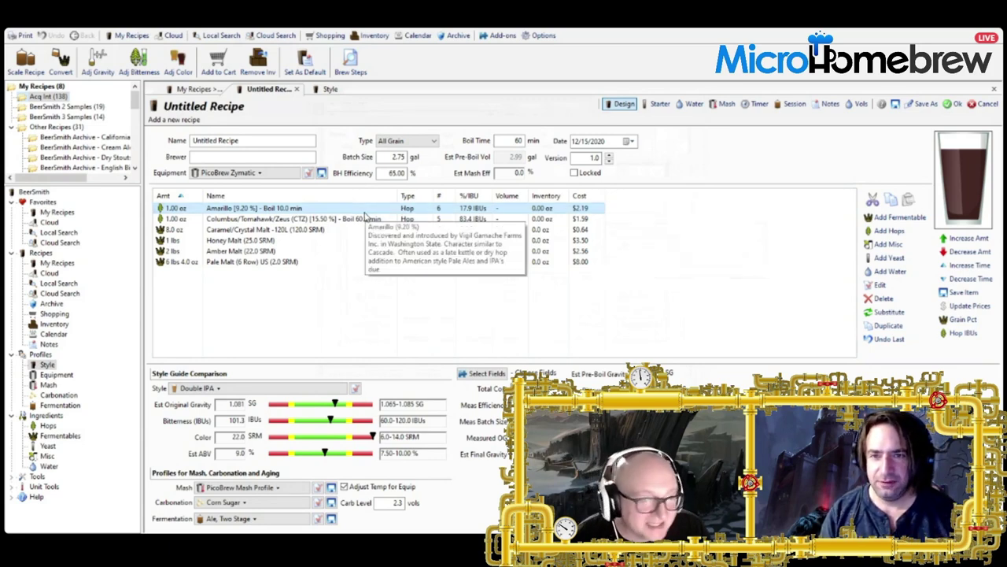
pyautogui.click(954, 256)
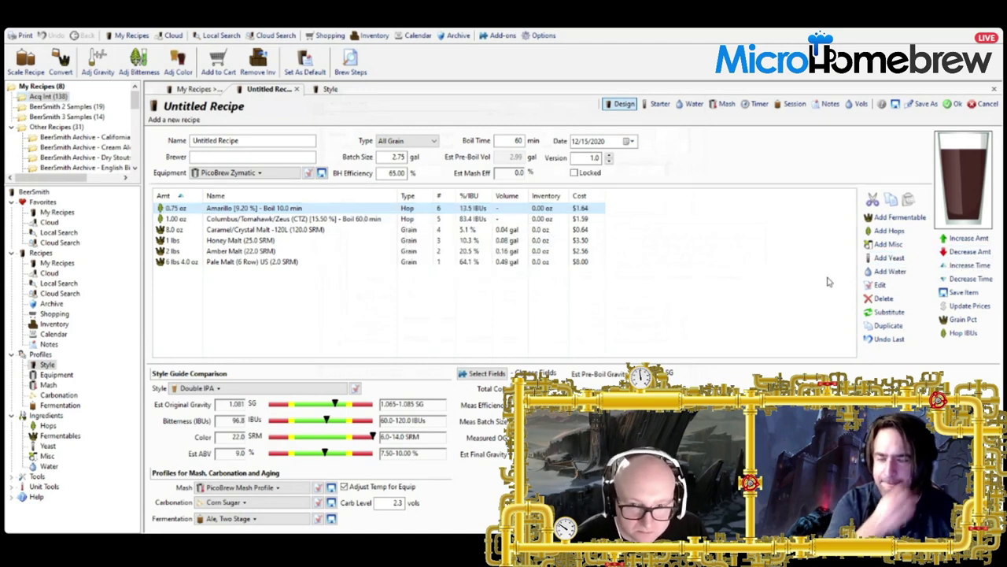
pyautogui.click(956, 252)
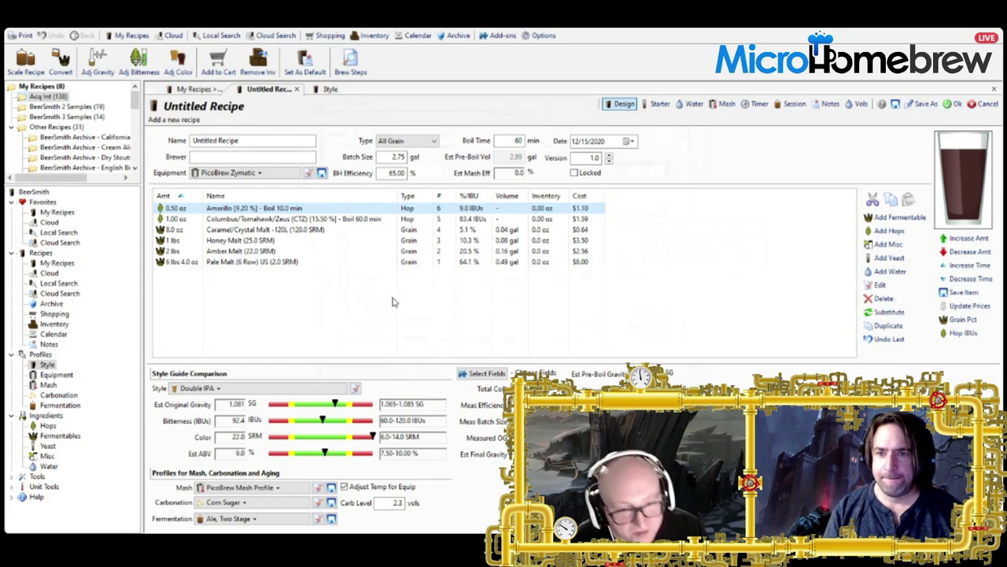
# Add a second Amarillo hop addition of 1.00 oz and set its boil time to 5 minutes
pyautogui.click(890, 231)
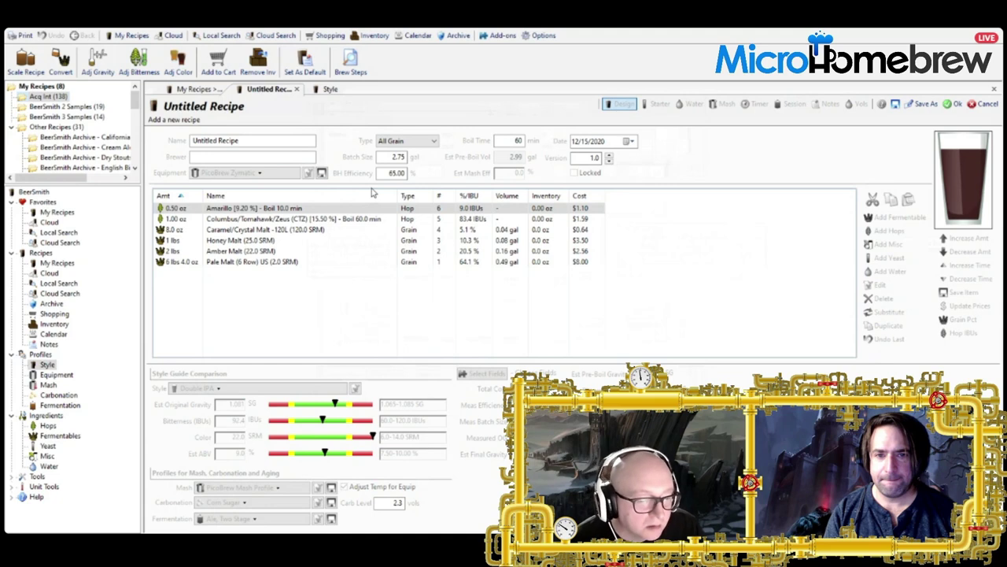
pyautogui.press('Return')
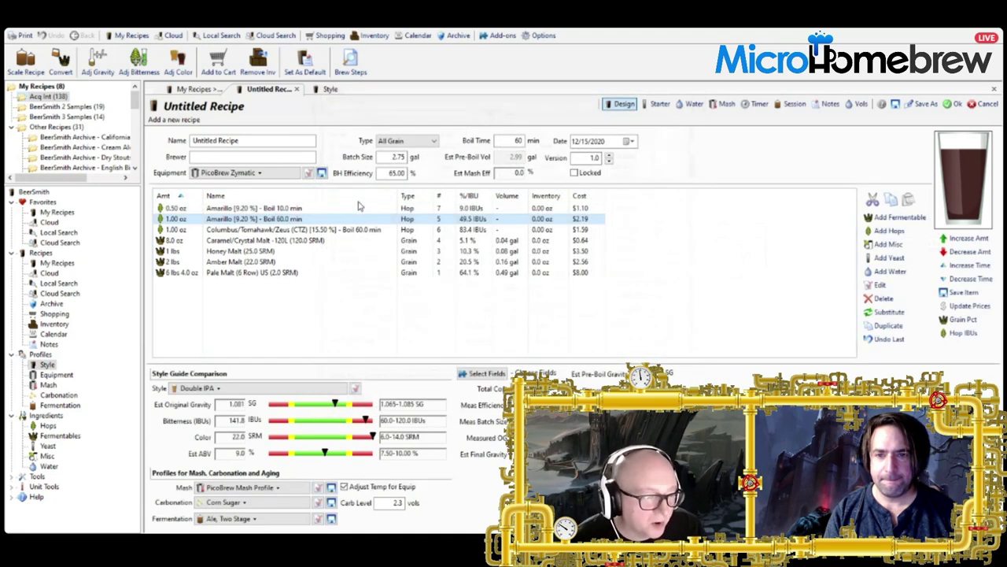
pyautogui.doubleClick(301, 220)
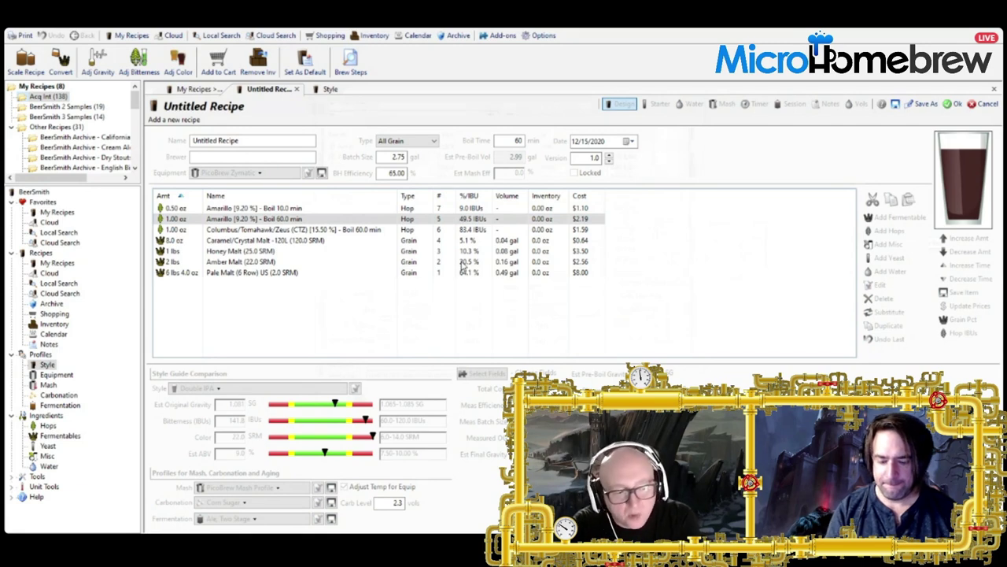
pyautogui.write('5')
pyautogui.press('Return')
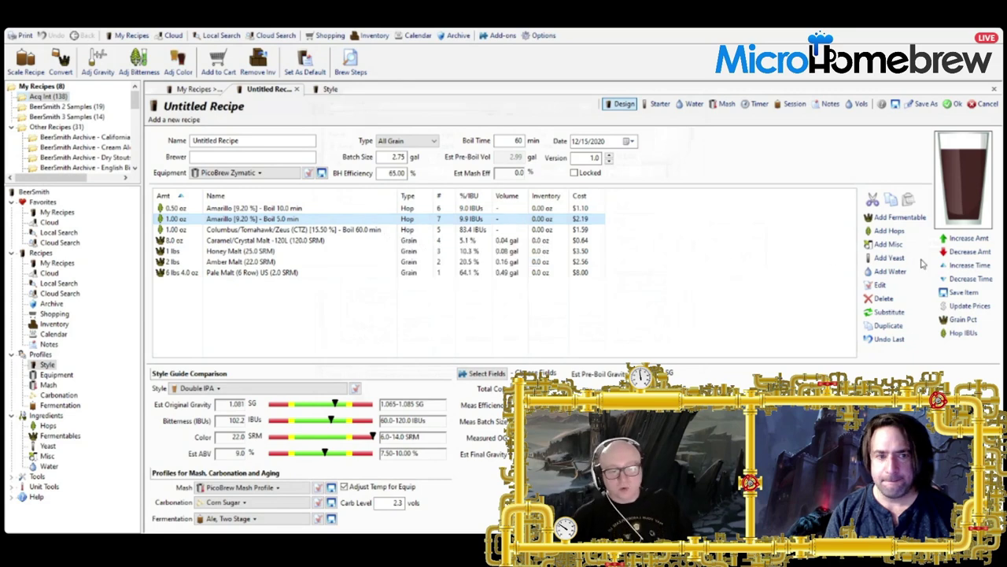
# Reduce the second Amarillo addition to 0.50 oz and change its use to a 5-minute Steep/Whirlpool
pyautogui.click(951, 252)
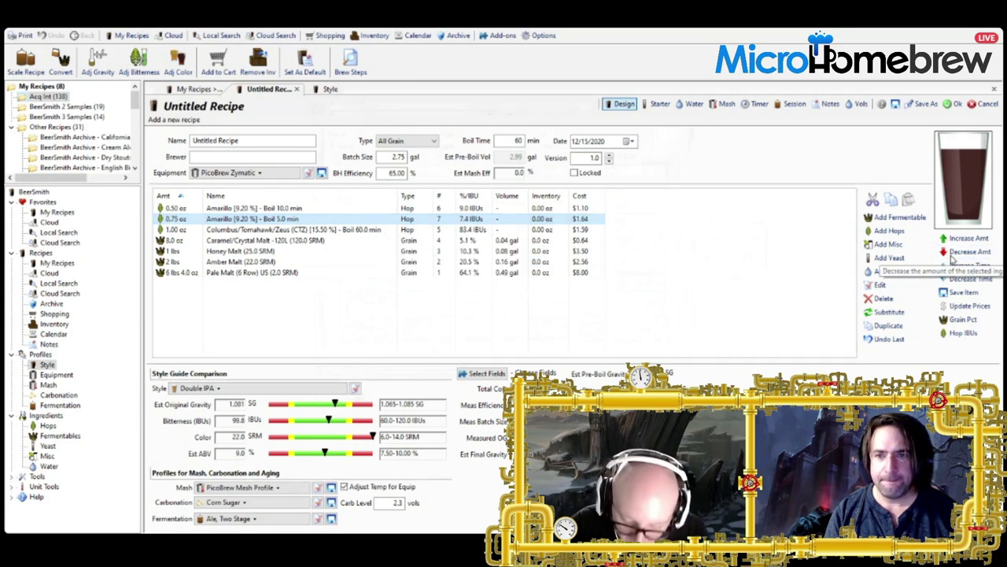
pyautogui.click(952, 254)
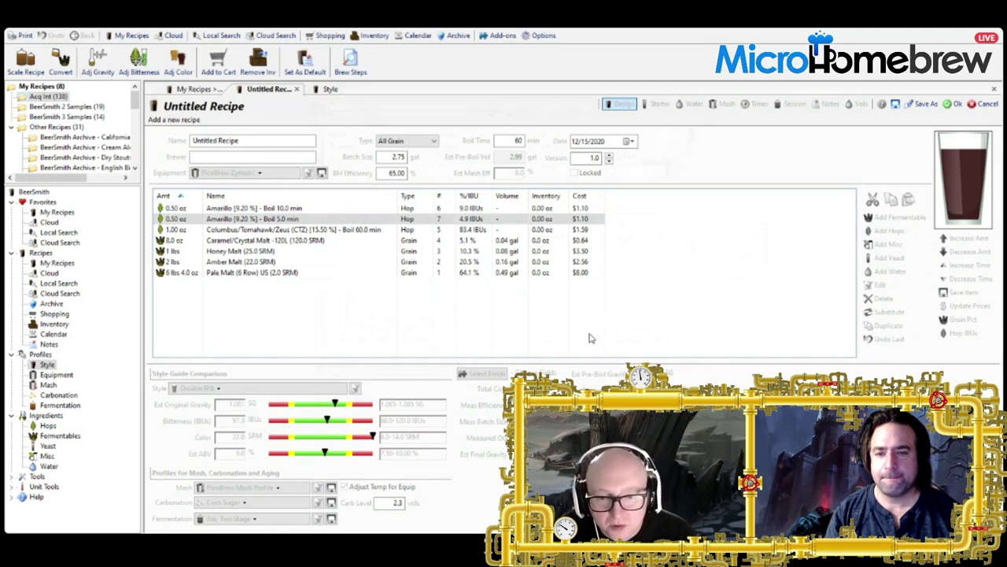
pyautogui.press('Return')
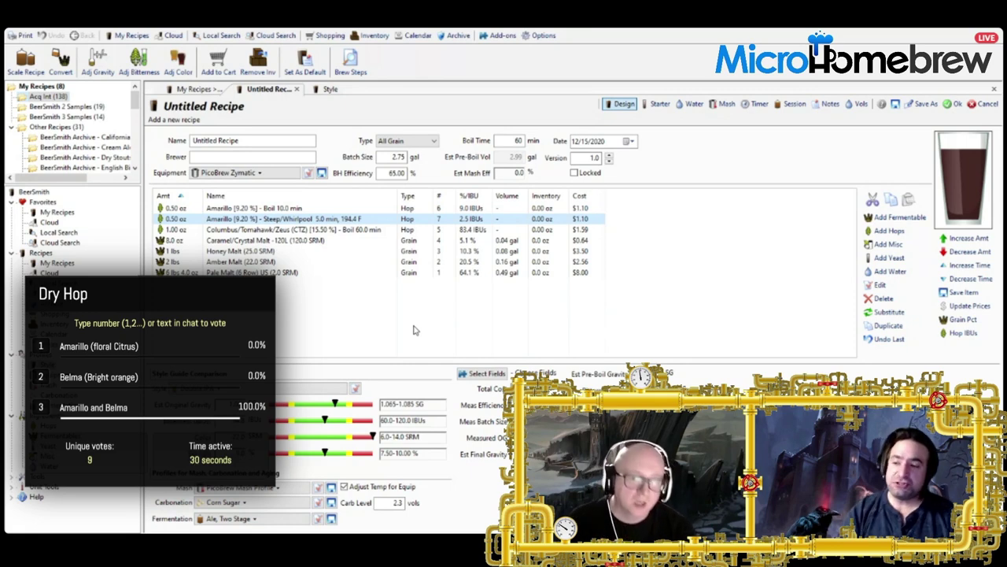
# Reduce the Pale Malt (6 Row) US to 6 lbs and dry-hop 2.00 oz each of Amarillo and Belma 3 days before bottling
pyautogui.click(407, 274)
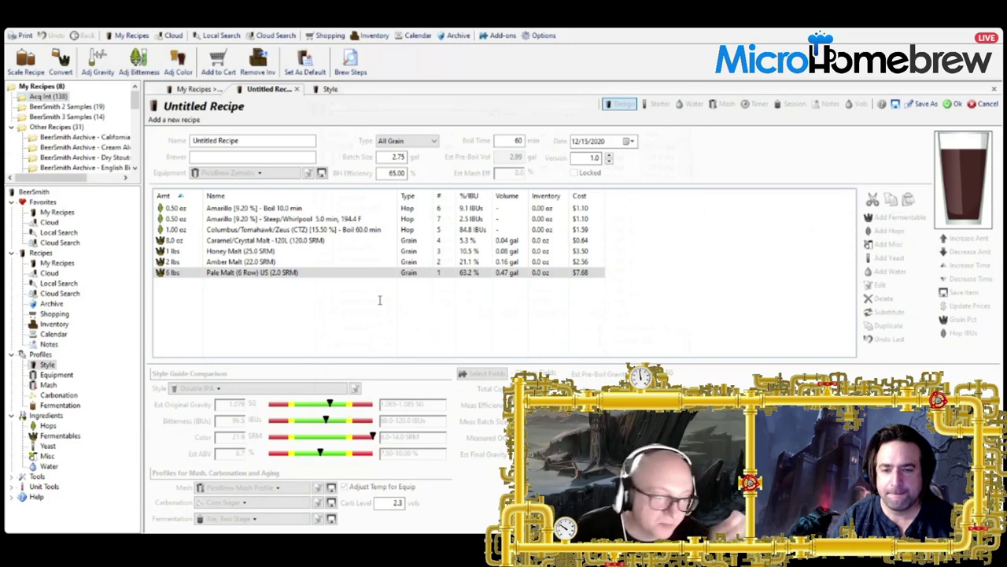
pyautogui.press('Return')
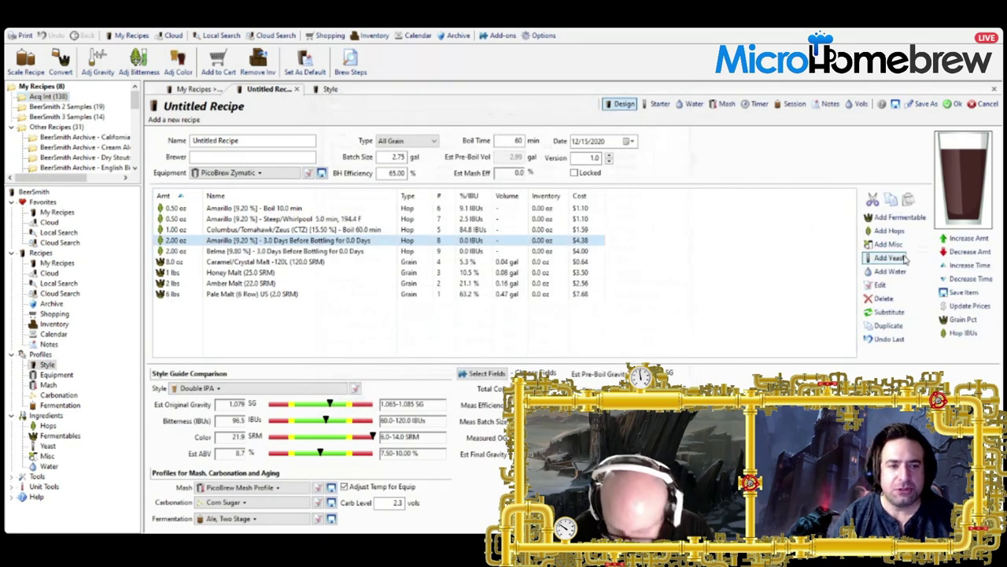
# Add Northwest Ale yeast (#1332) to the recipe's ingredients
pyautogui.click(892, 239)
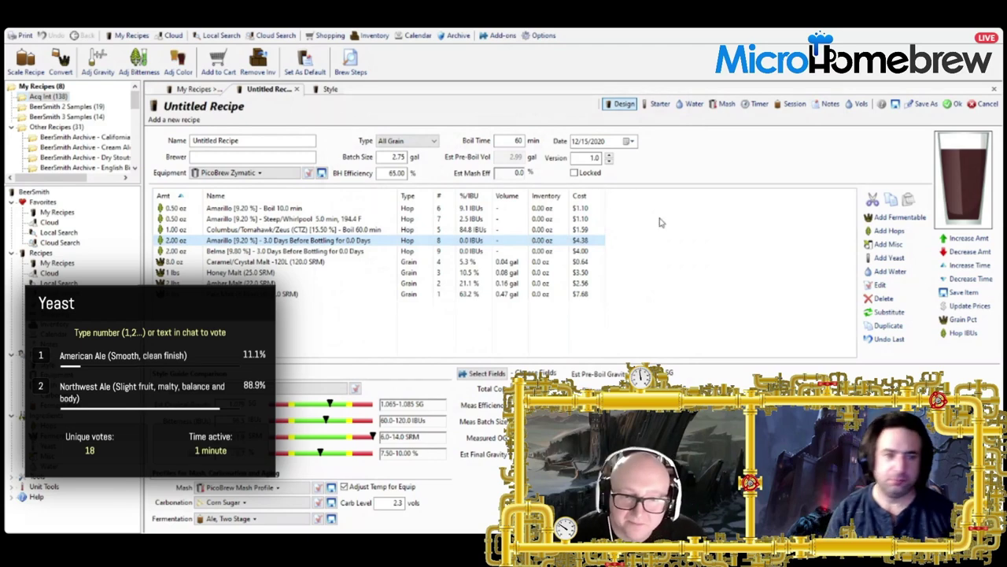
pyautogui.click(889, 258)
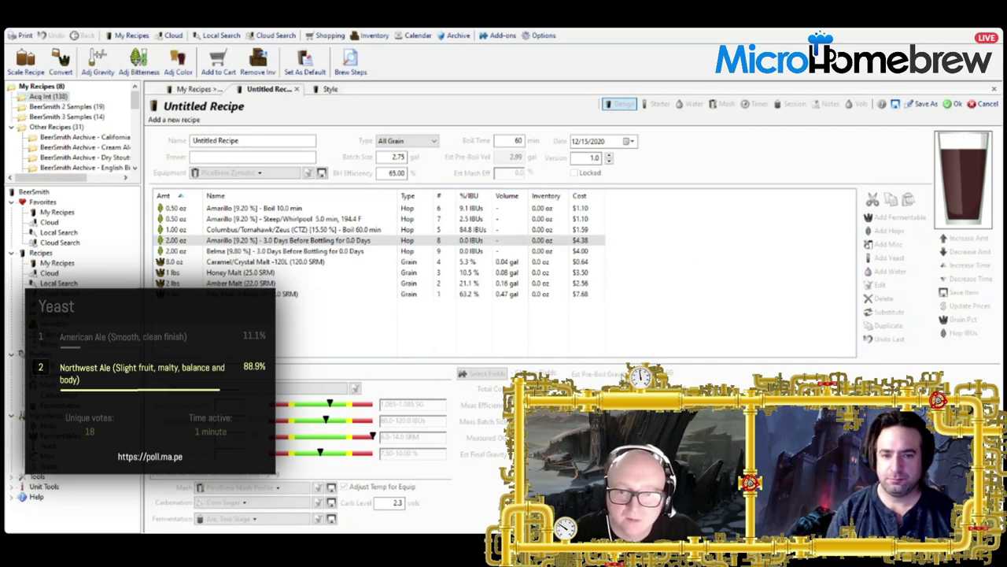
pyautogui.press('Return')
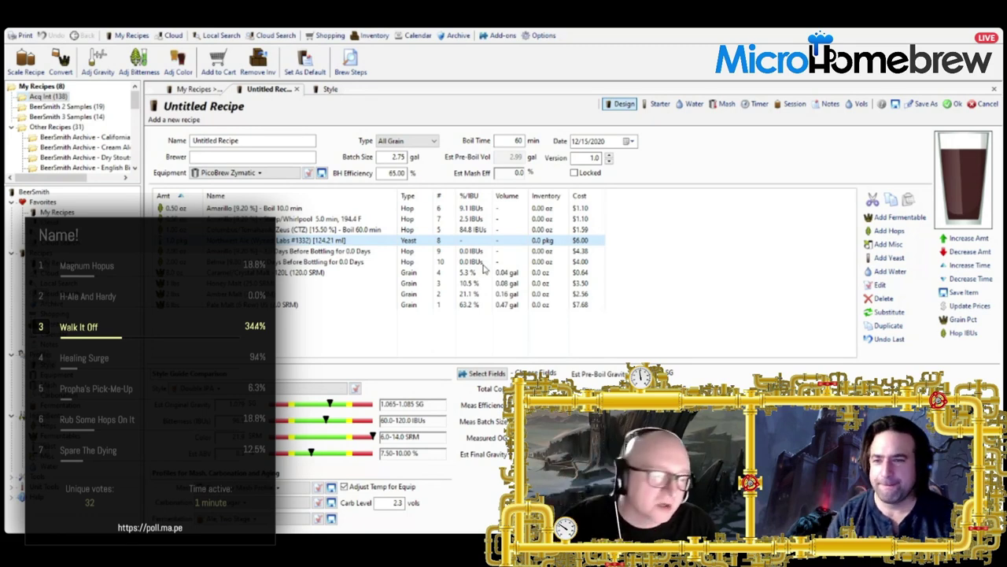
# Rename the untitled recipe as "Walk It Off"
pyautogui.click(234, 142)
pyautogui.moveTo(234, 141); pyautogui.dragTo(195, 137)
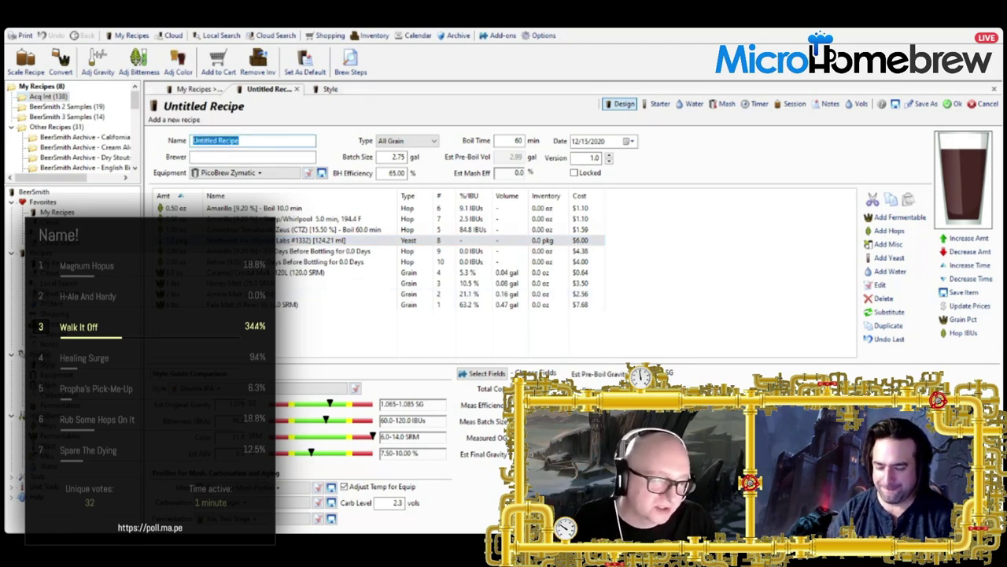
pyautogui.write('Walk It')
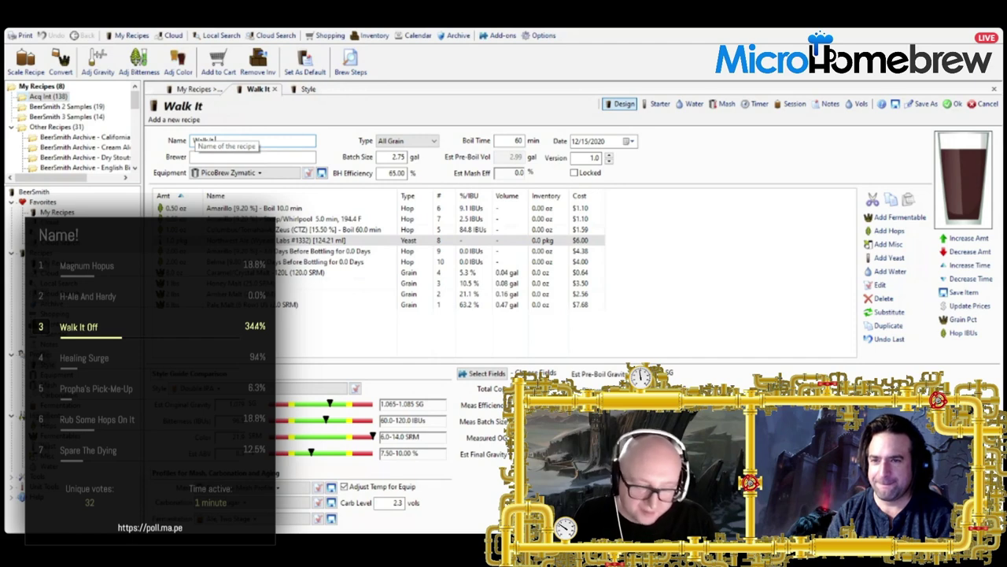
pyautogui.write(' Off')
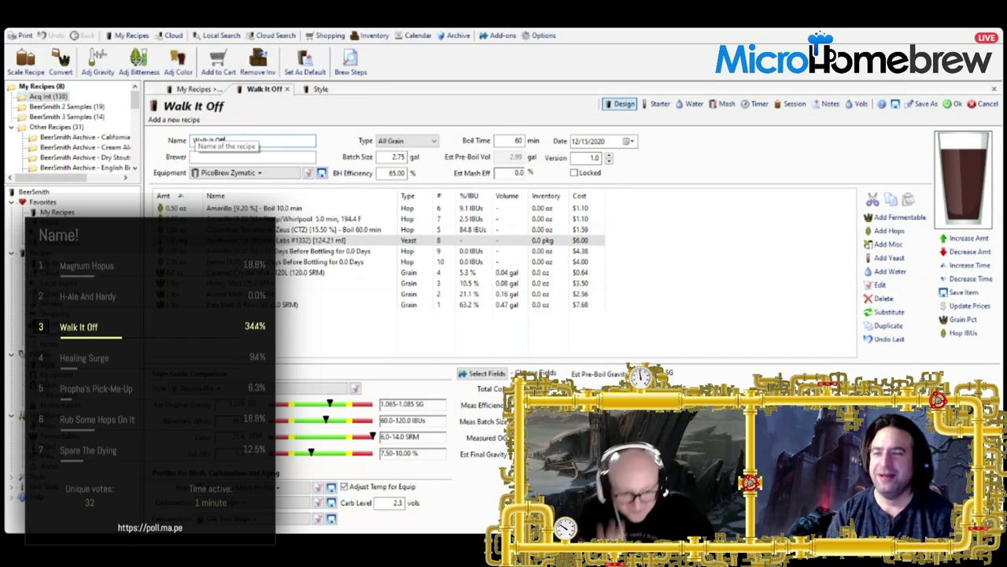